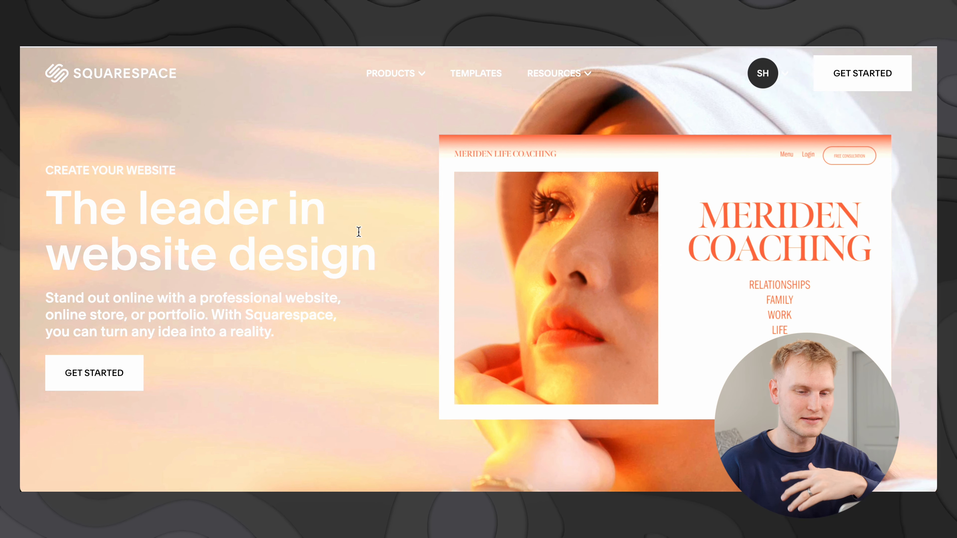
Step: Scroll down through the Squarespace homepage feature sections
{"action": "scroll", "coordinate": [371, 234], "scroll_direction": "down", "scroll_amount": 1}
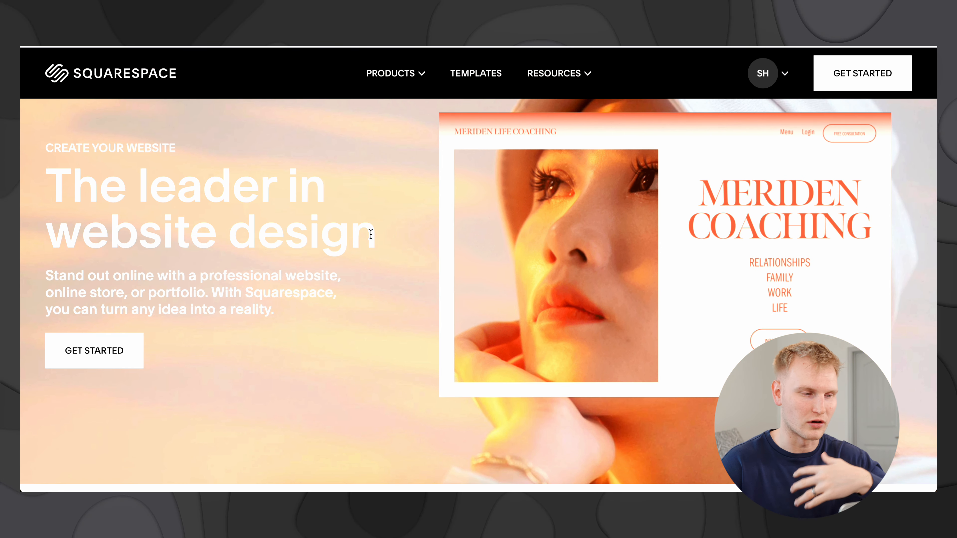
{"action": "scroll", "coordinate": [371, 235], "scroll_direction": "down", "scroll_amount": 10}
{"action": "scroll", "coordinate": [371, 237], "scroll_direction": "down", "scroll_amount": 15}
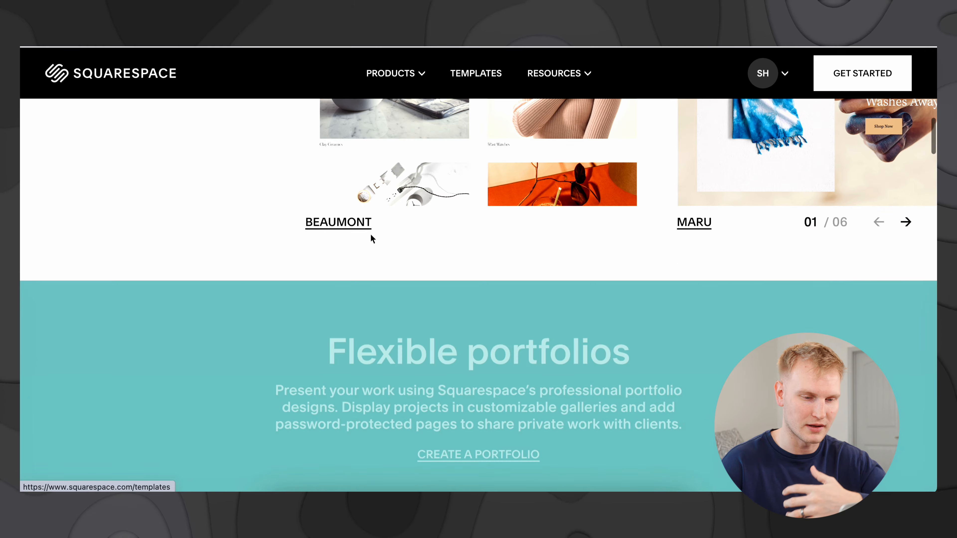
{"action": "scroll", "coordinate": [372, 238], "scroll_direction": "down", "scroll_amount": 15}
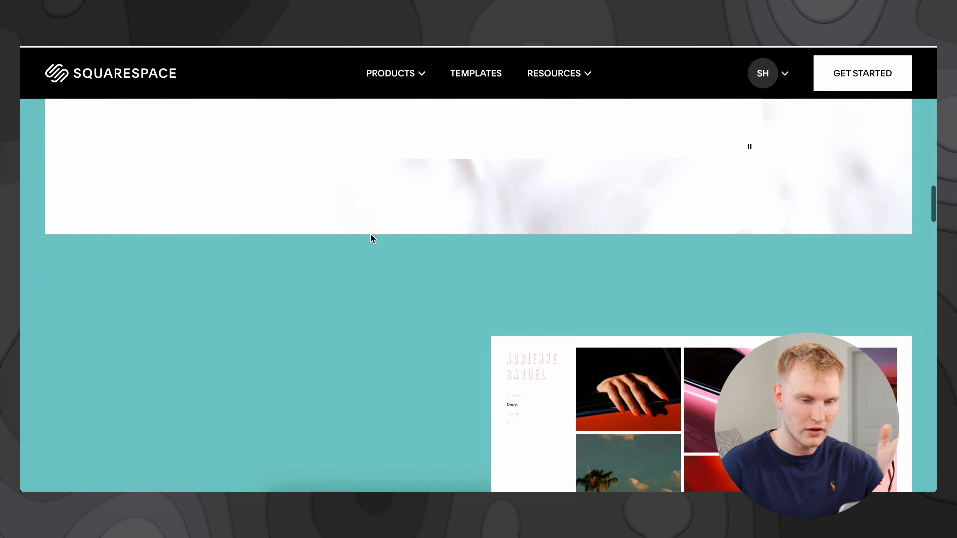
{"action": "scroll", "coordinate": [371, 239], "scroll_direction": "down", "scroll_amount": 15}
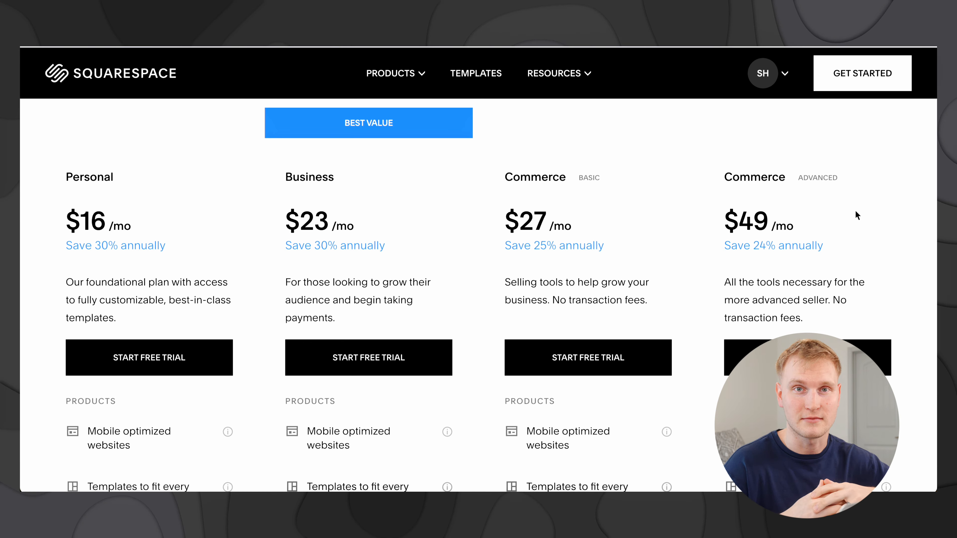
Step: Return to the top of the pricing page and choose GET STARTED to reach the Popular Designs templates
{"action": "scroll", "coordinate": [857, 215], "scroll_direction": "up", "scroll_amount": 7}
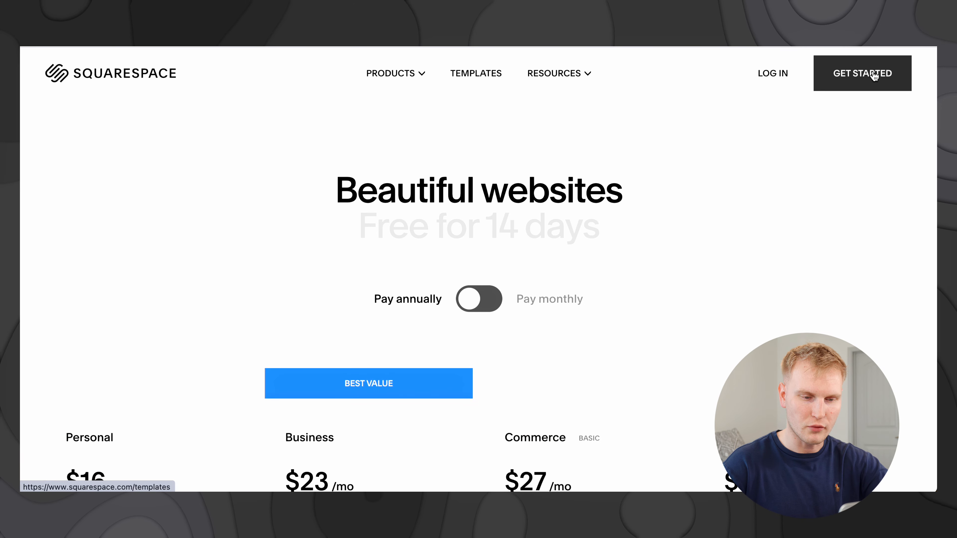
{"action": "left_click", "coordinate": [874, 75]}
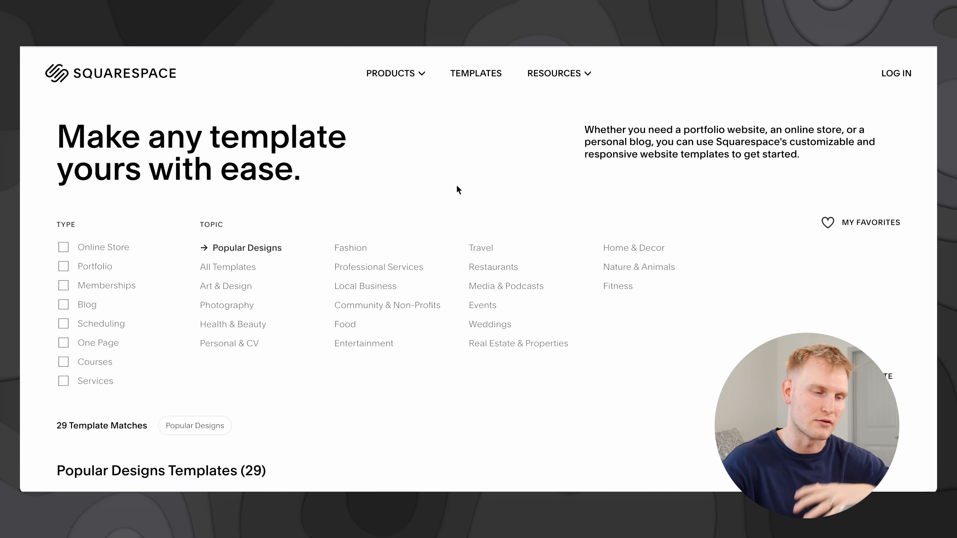
Step: Filter the gallery to the Photography topic and browse its templates down to Quincy
{"action": "left_click", "coordinate": [242, 308]}
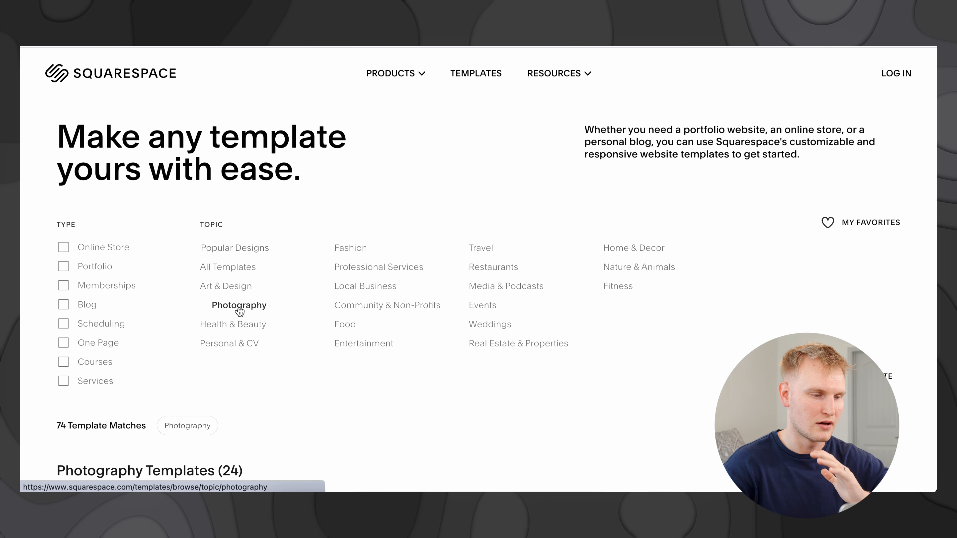
{"action": "scroll", "coordinate": [300, 295], "scroll_direction": "down", "scroll_amount": 1}
{"action": "scroll", "coordinate": [699, 180], "scroll_direction": "up", "scroll_amount": 1}
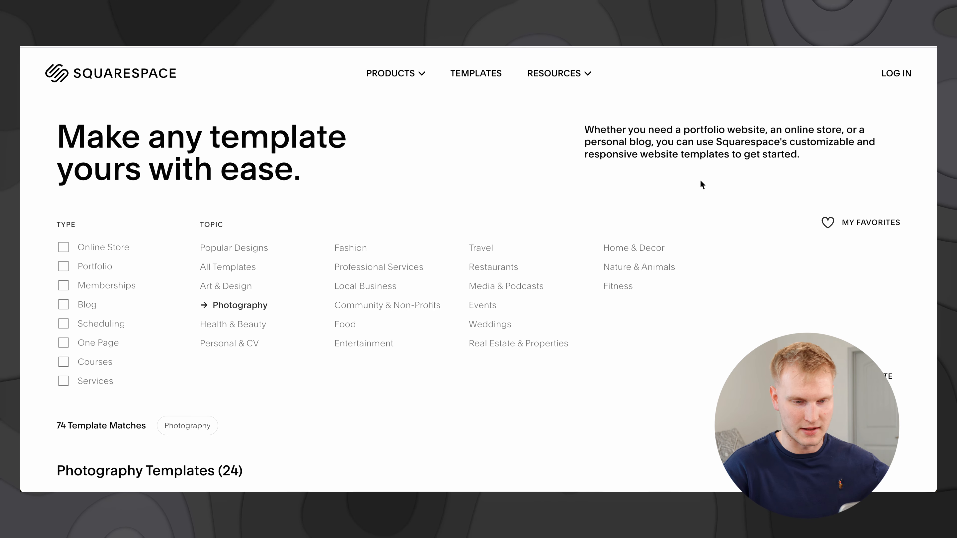
{"action": "scroll", "coordinate": [700, 179], "scroll_direction": "down", "scroll_amount": 6}
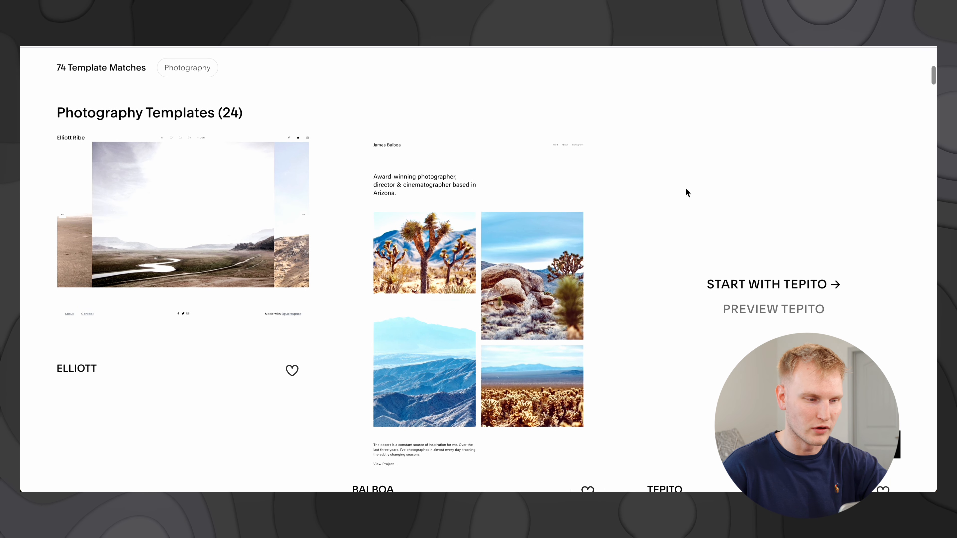
{"action": "scroll", "coordinate": [632, 255], "scroll_direction": "down", "scroll_amount": 3}
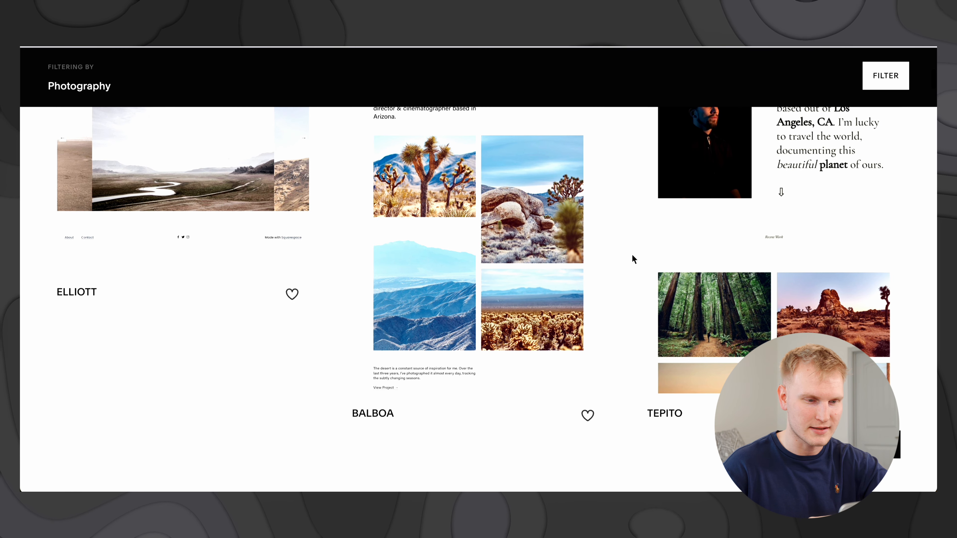
{"action": "scroll", "coordinate": [632, 254], "scroll_direction": "down", "scroll_amount": 12}
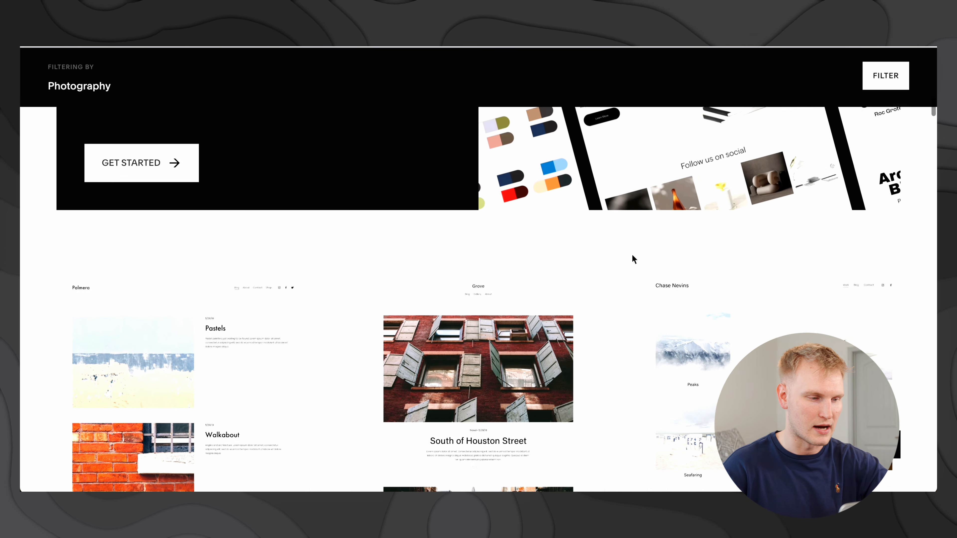
{"action": "scroll", "coordinate": [356, 328], "scroll_direction": "down", "scroll_amount": 4}
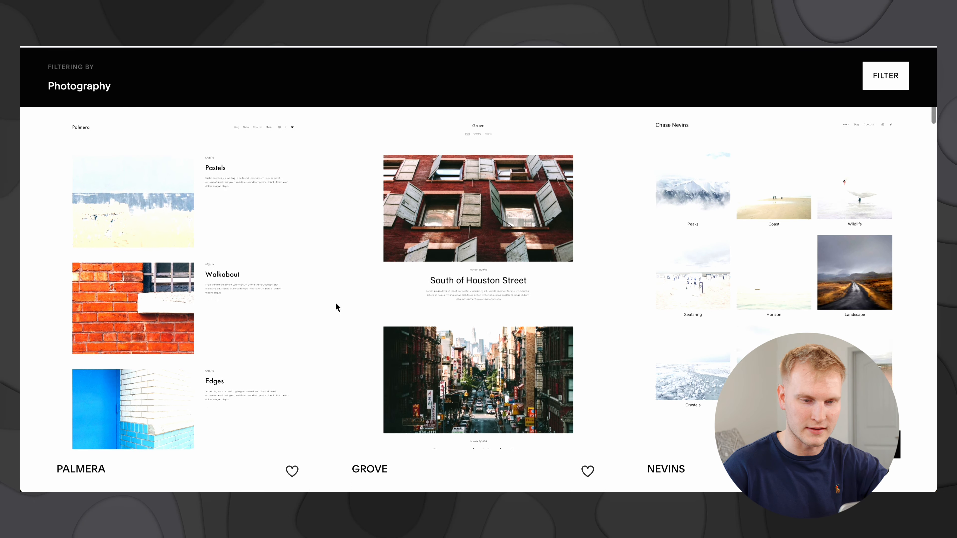
{"action": "scroll", "coordinate": [336, 304], "scroll_direction": "down", "scroll_amount": 14}
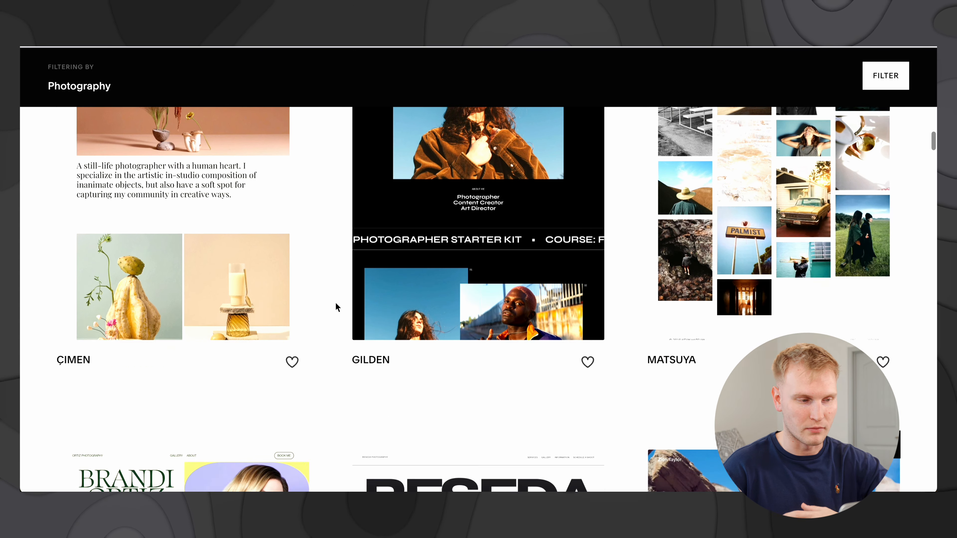
{"action": "scroll", "coordinate": [336, 306], "scroll_direction": "down", "scroll_amount": 17}
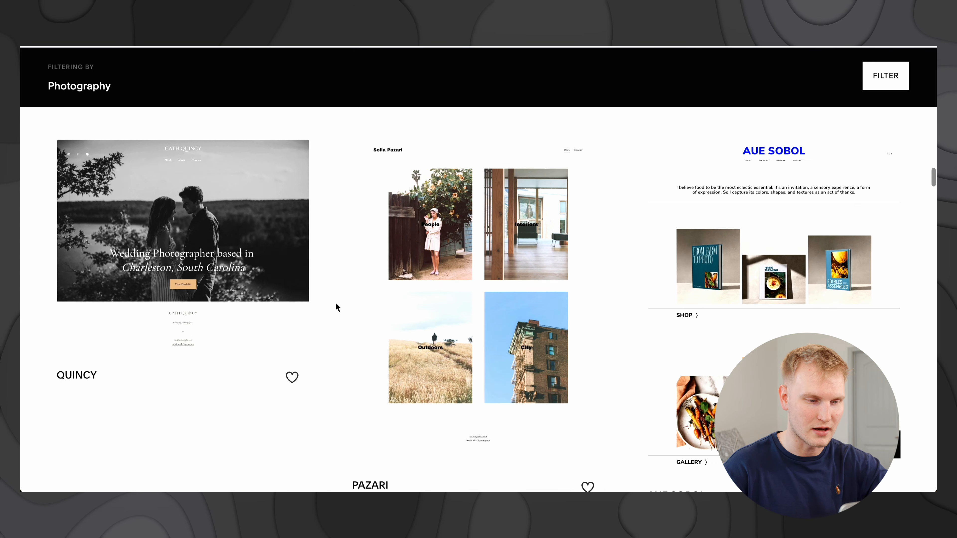
{"action": "scroll", "coordinate": [337, 308], "scroll_direction": "down", "scroll_amount": 8}
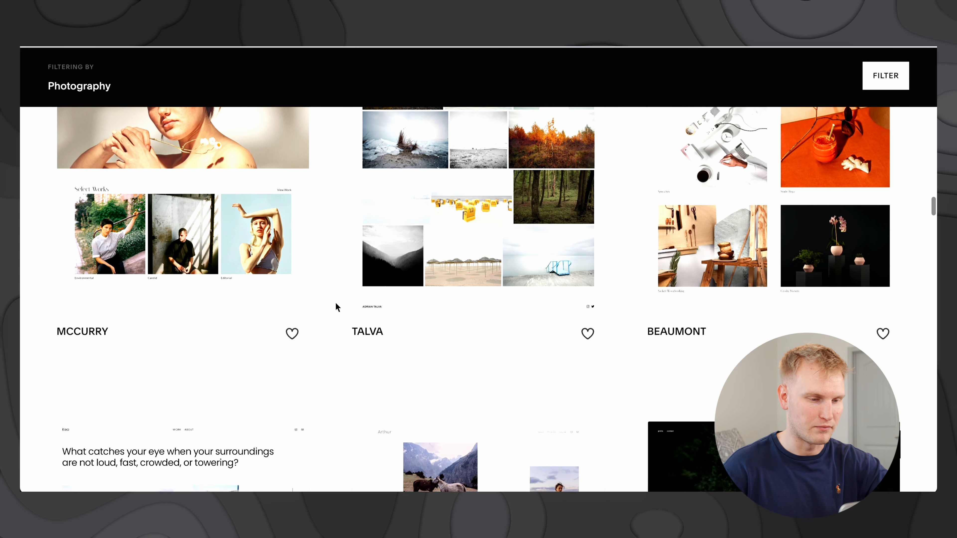
{"action": "scroll", "coordinate": [336, 307], "scroll_direction": "down", "scroll_amount": 5}
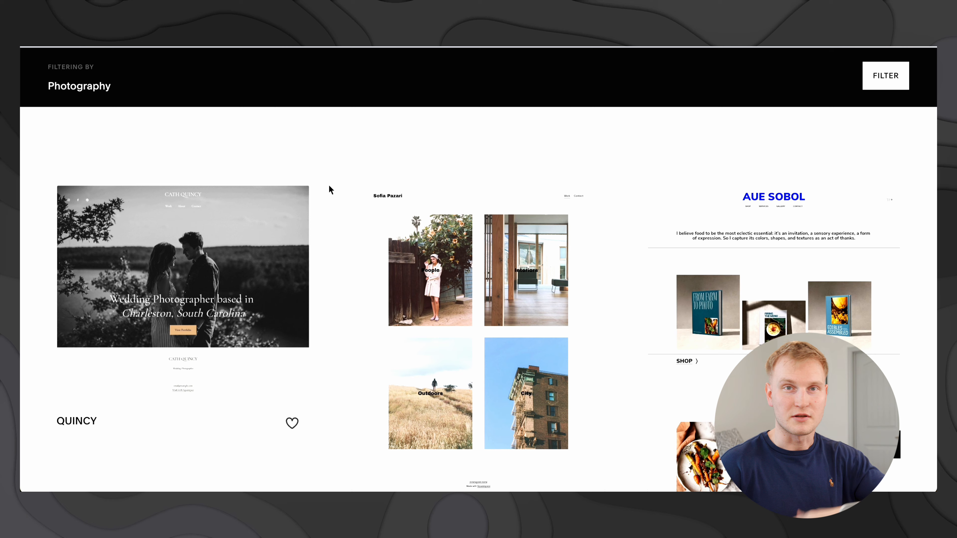
Step: Preview the Quincy template on desktop and mobile, then start a new site with it
{"action": "left_click", "coordinate": [180, 305]}
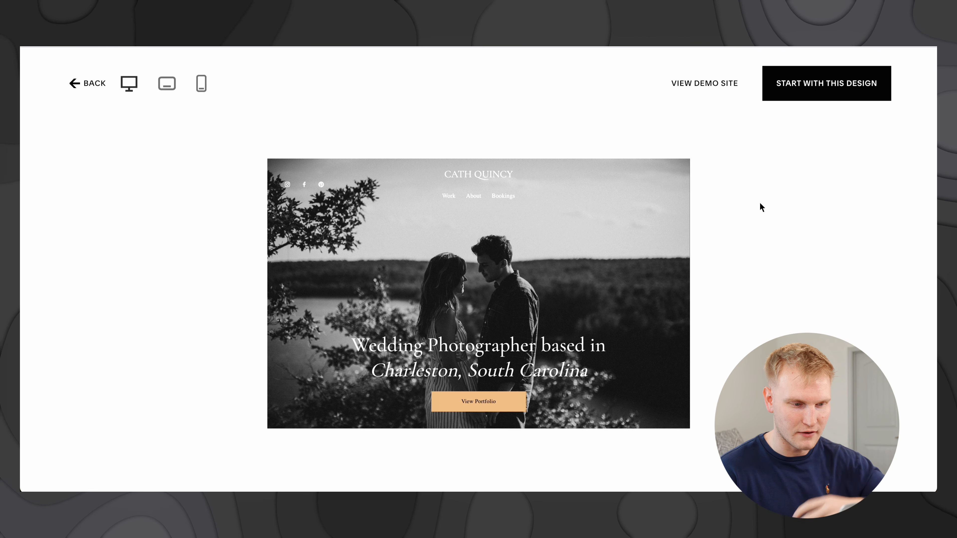
{"action": "scroll", "coordinate": [661, 239], "scroll_direction": "down", "scroll_amount": 2}
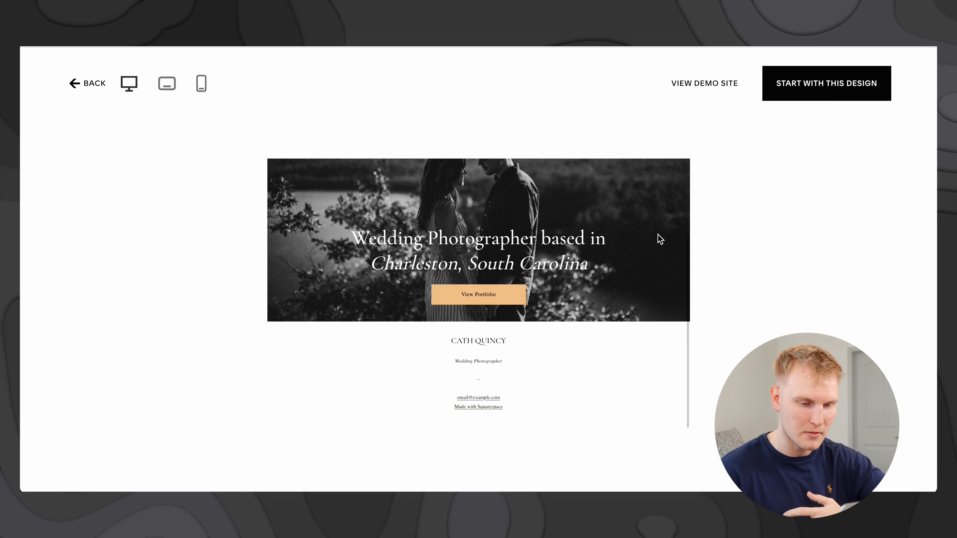
{"action": "scroll", "coordinate": [660, 239], "scroll_direction": "up", "scroll_amount": 2}
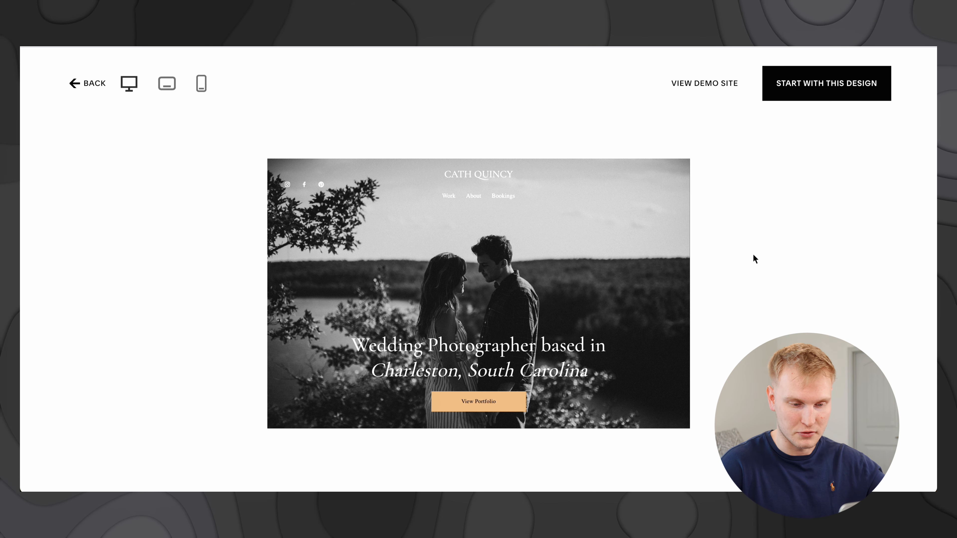
{"action": "left_click", "coordinate": [202, 88]}
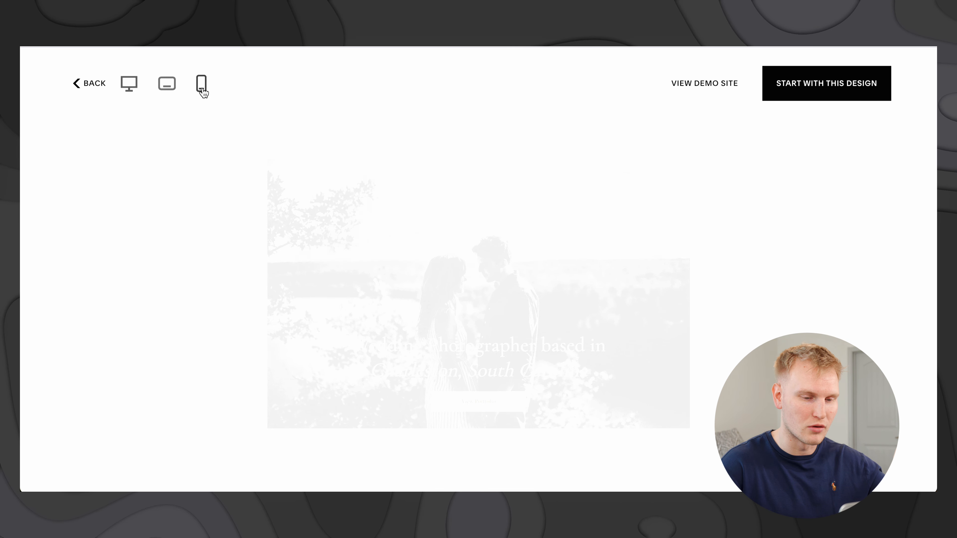
{"action": "scroll", "coordinate": [489, 275], "scroll_direction": "down", "scroll_amount": 5}
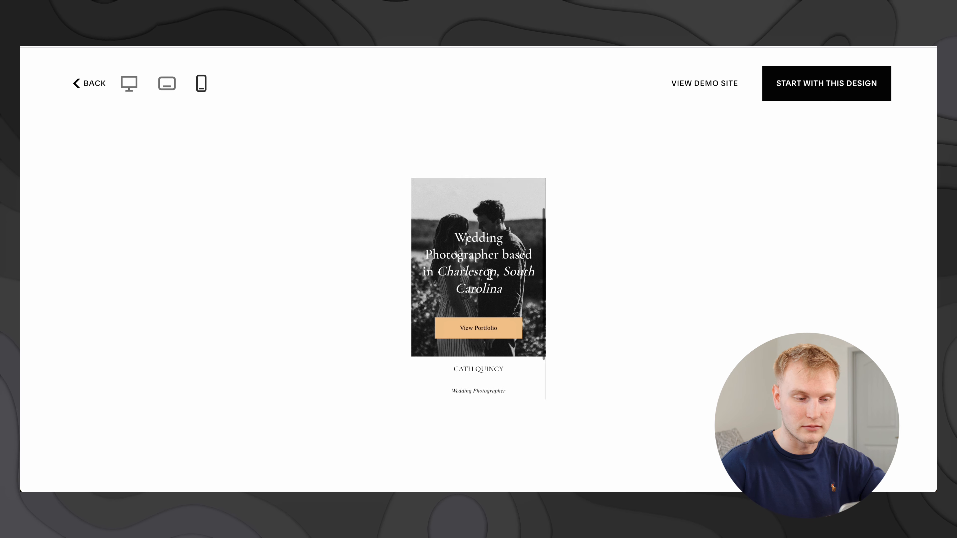
{"action": "scroll", "coordinate": [490, 275], "scroll_direction": "up", "scroll_amount": 5}
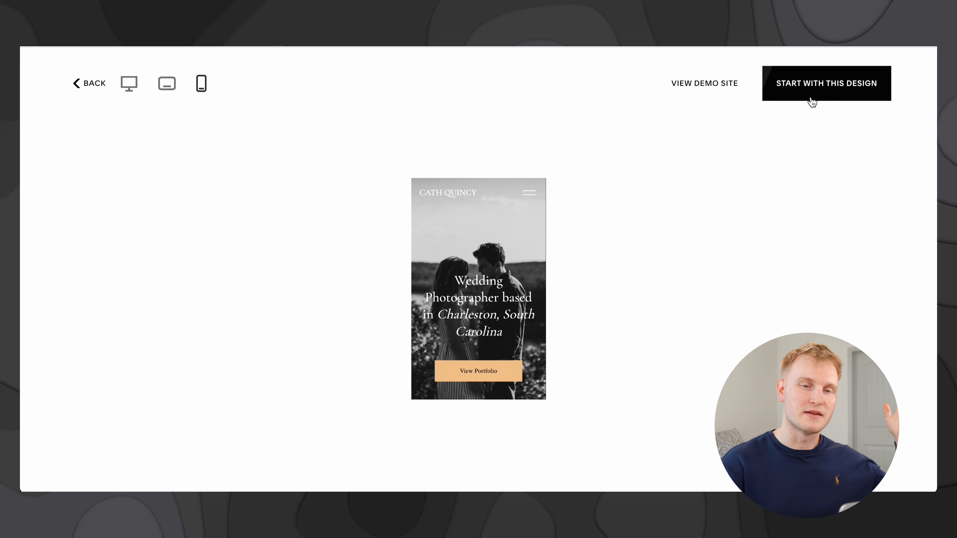
{"action": "left_click", "coordinate": [814, 98]}
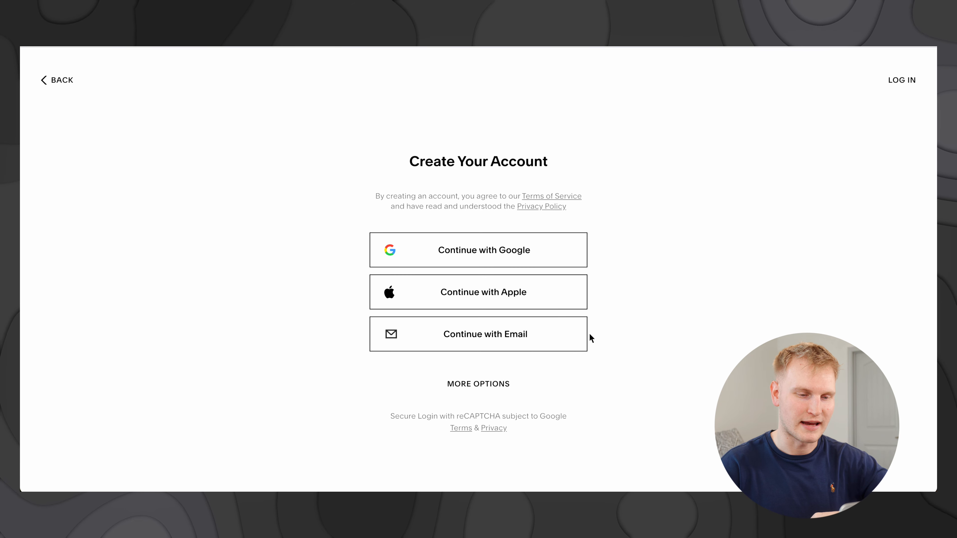
Step: Sign up for the account using an email address
{"action": "left_click", "coordinate": [552, 341]}
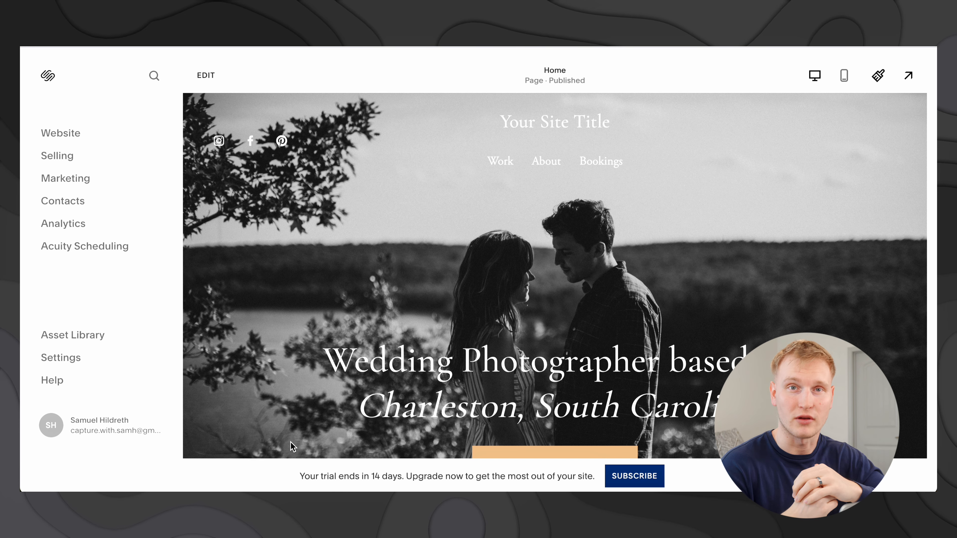
Step: Enter edit mode on the Quincy Home page
{"action": "left_click", "coordinate": [206, 75]}
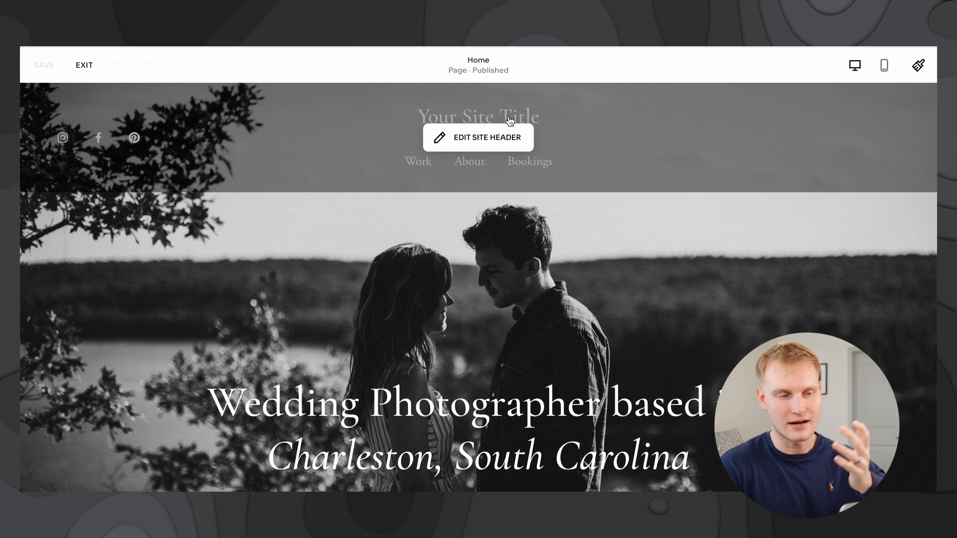
Step: Replace the header's 'Your Site Title' with the photographer's business name
{"action": "left_click", "coordinate": [490, 137]}
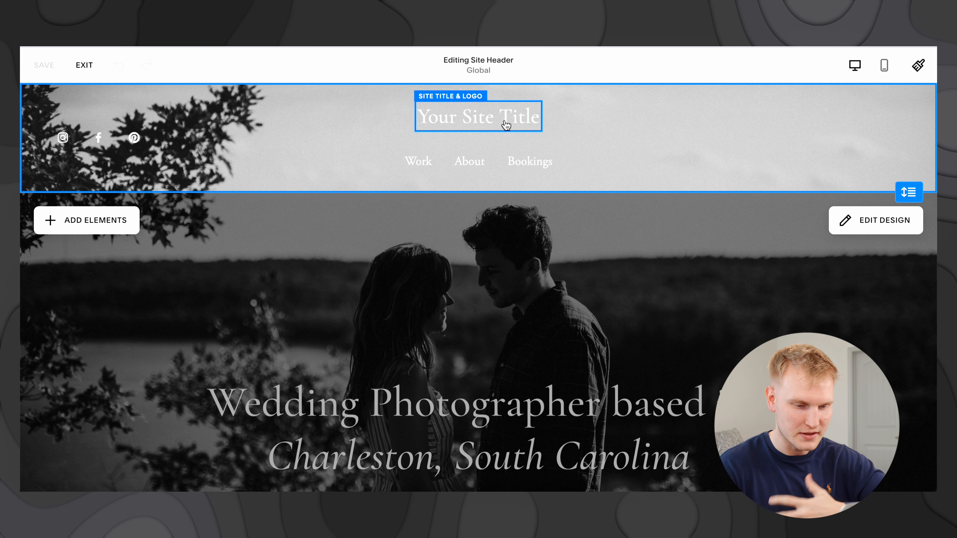
{"action": "left_click", "coordinate": [506, 125]}
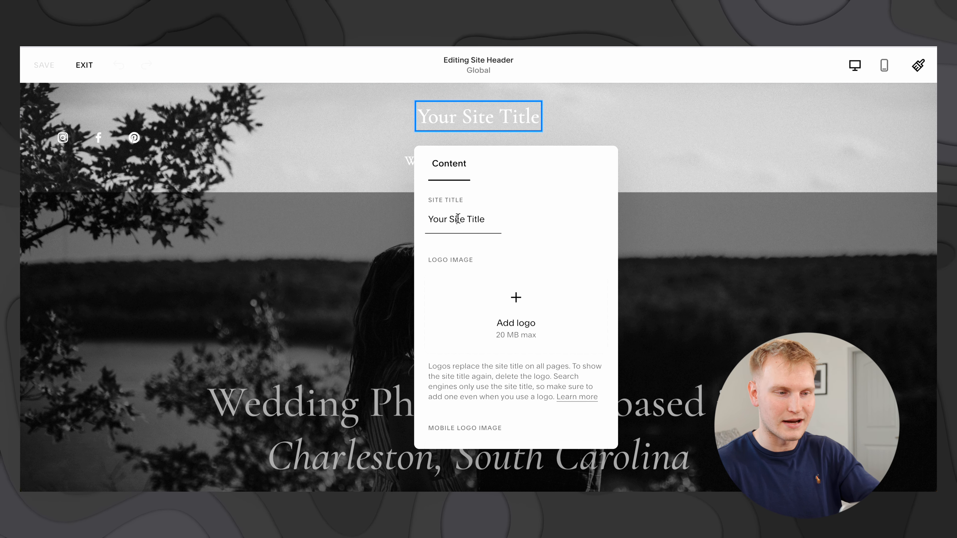
{"action": "triple_click", "coordinate": [458, 220]}
{"action": "type", "text": "Sam's P"}
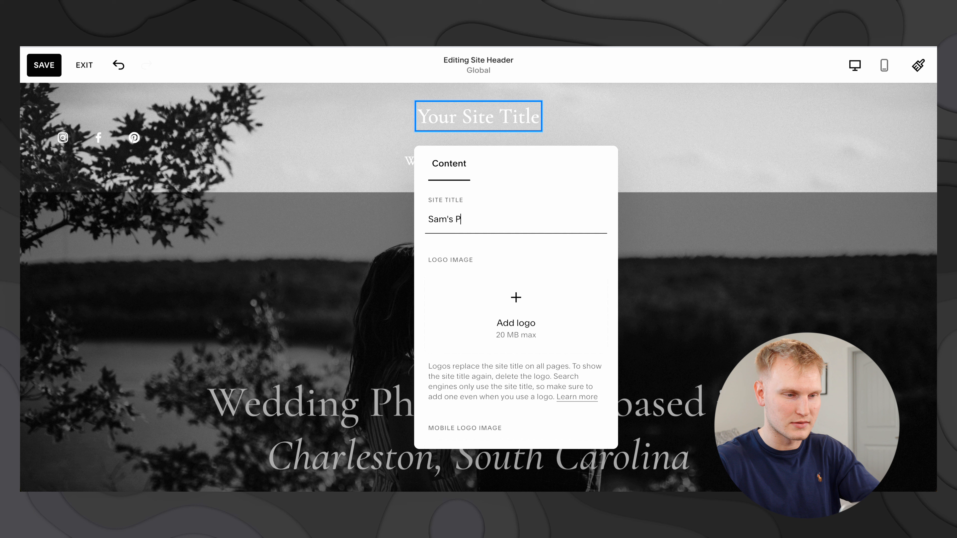
{"action": "type", "text": "hotograpy"}
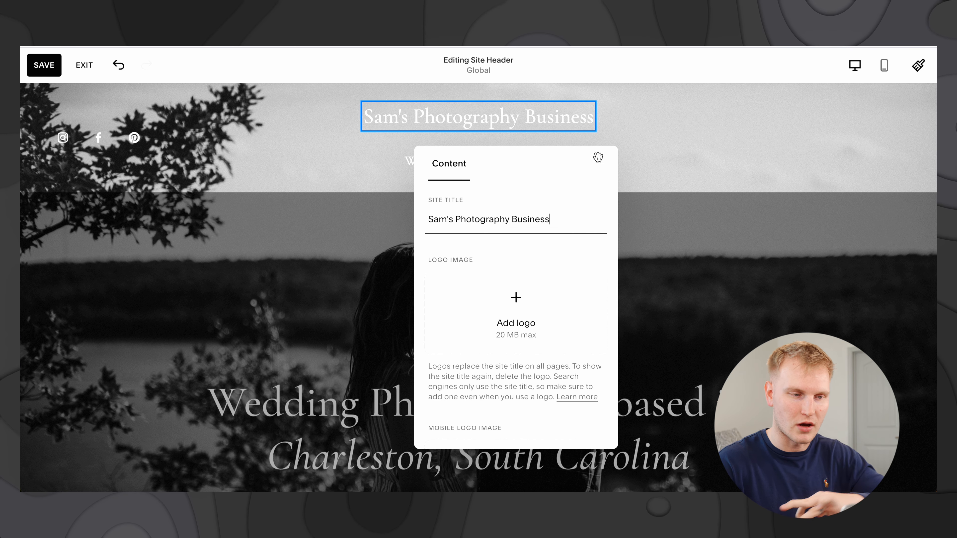
{"action": "left_click", "coordinate": [710, 136]}
{"action": "scroll", "coordinate": [494, 258], "scroll_direction": "down", "scroll_amount": 5}
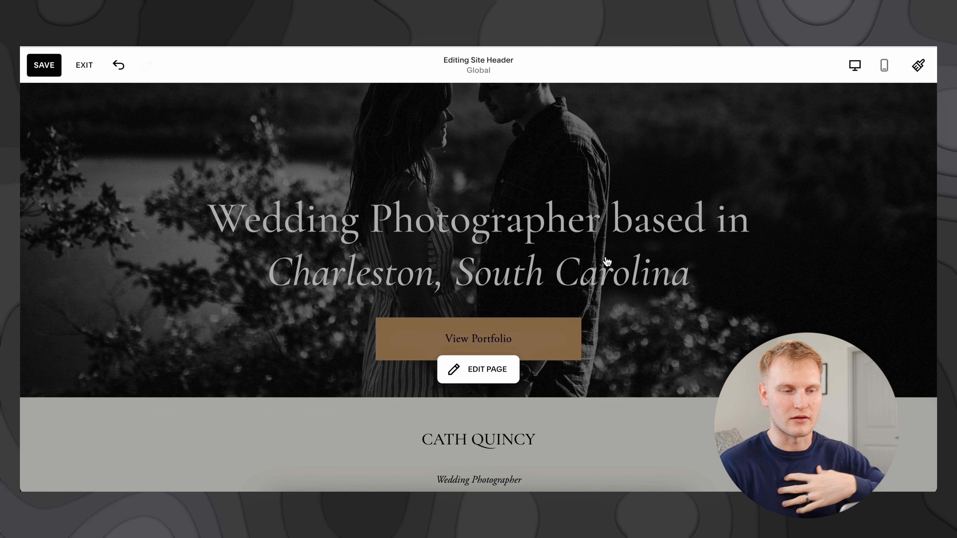
Step: Change Wedding, Charleston and South in the hero heading to Car, Charlotte and North
{"action": "left_click", "coordinate": [481, 368]}
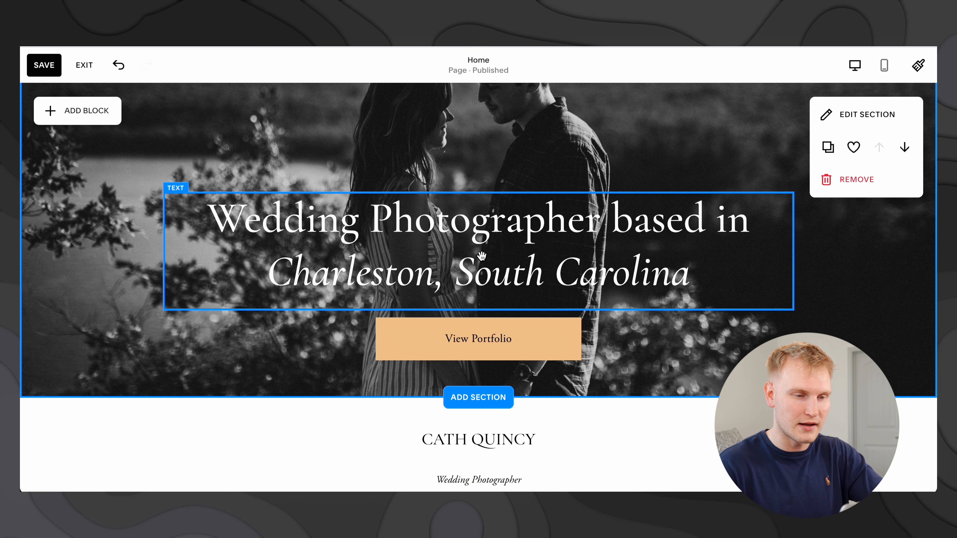
{"action": "double_click", "coordinate": [481, 256]}
{"action": "double_click", "coordinate": [332, 223]}
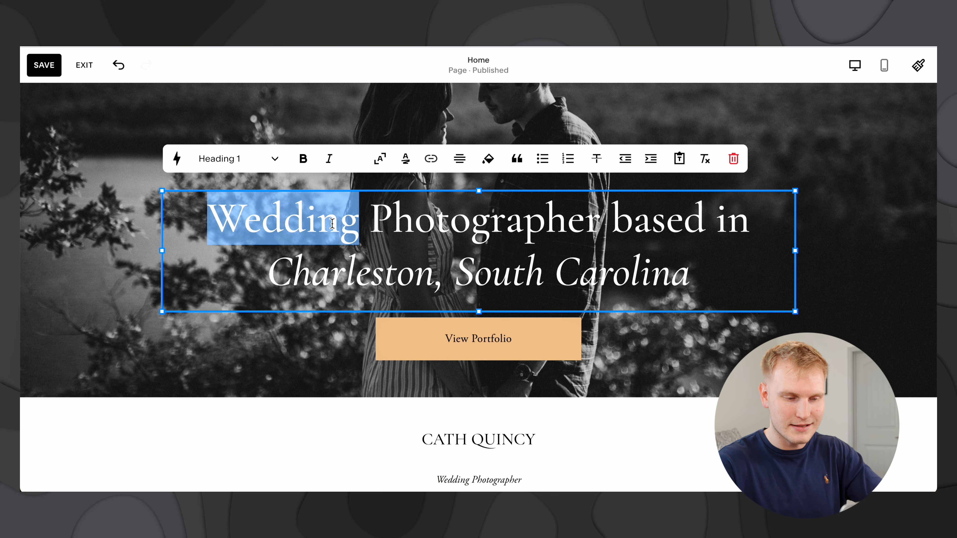
{"action": "type", "text": "Car"}
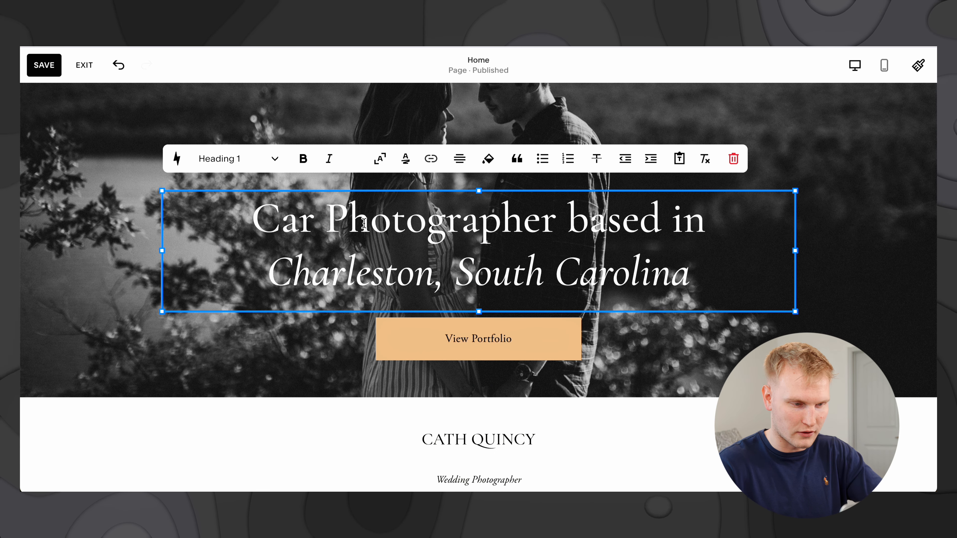
{"action": "double_click", "coordinate": [360, 283]}
{"action": "type", "text": "Charlotte"}
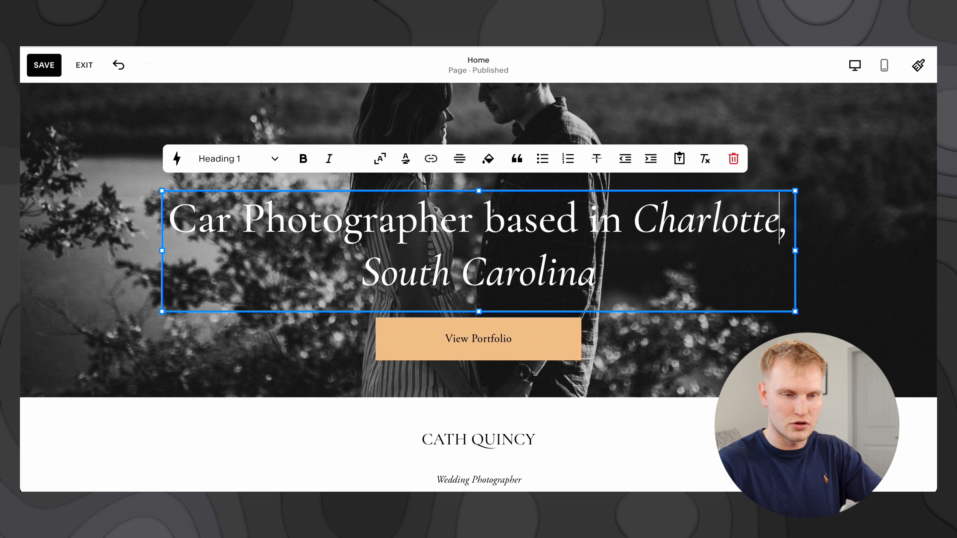
{"action": "double_click", "coordinate": [420, 284]}
{"action": "type", "text": "North"}
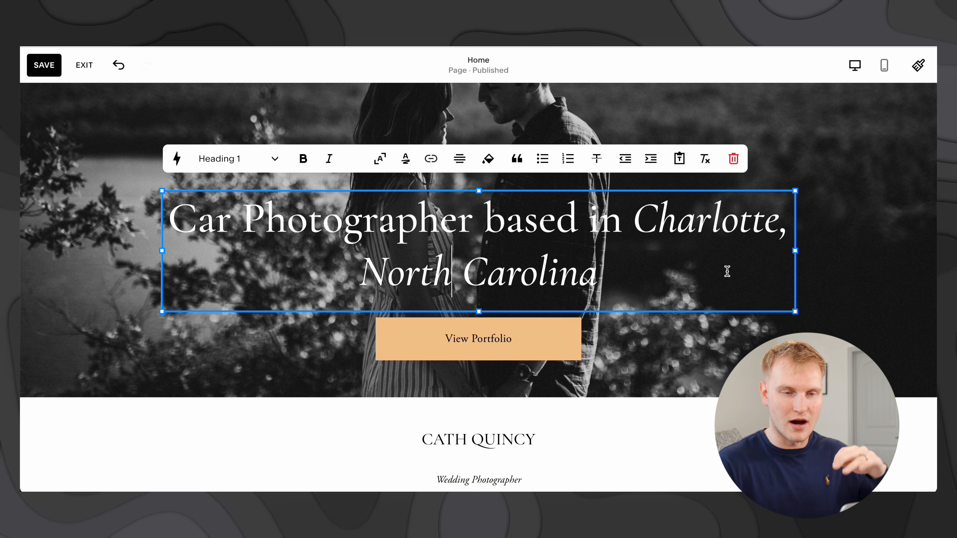
Step: Open the Fonts panel under Site Styles to view font pack and text styles
{"action": "left_click", "coordinate": [920, 68]}
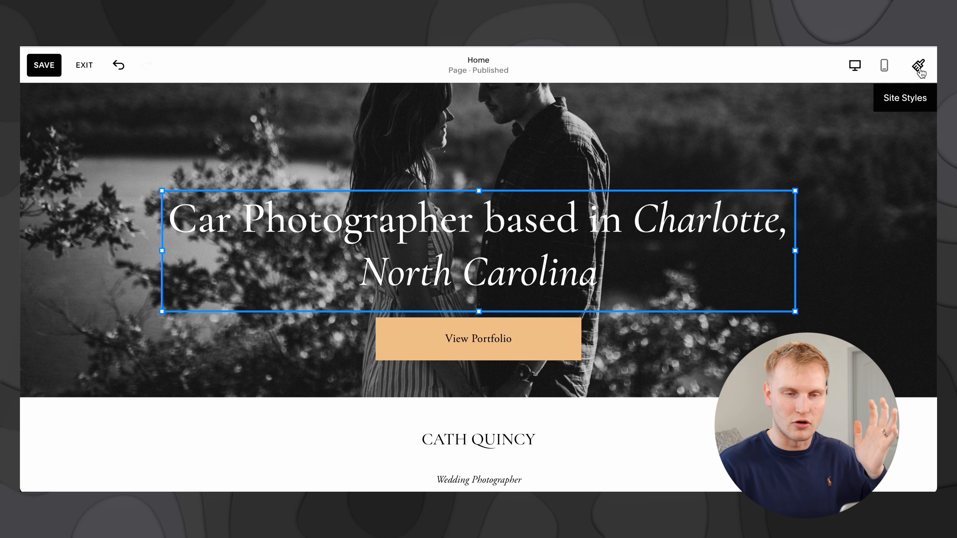
{"action": "left_click", "coordinate": [761, 198]}
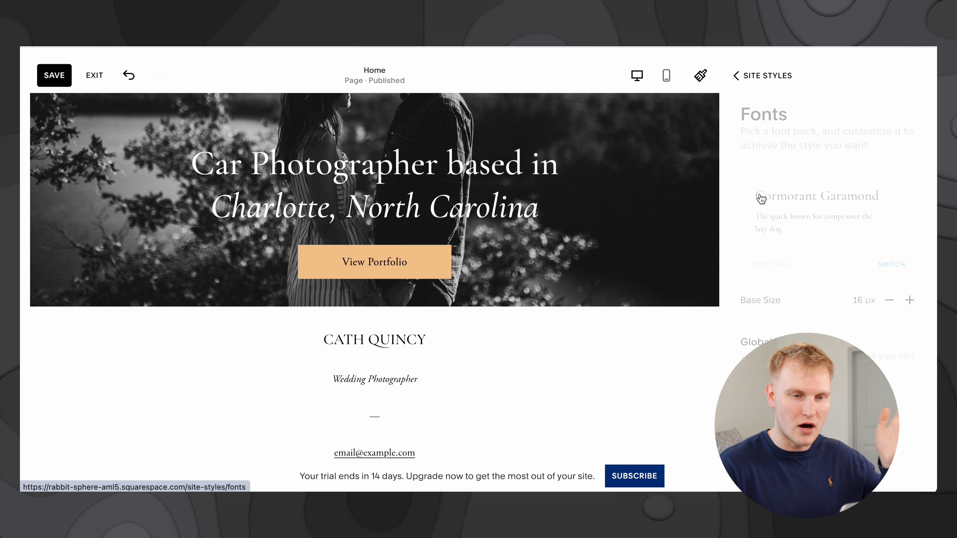
{"action": "scroll", "coordinate": [844, 216], "scroll_direction": "down", "scroll_amount": 4}
{"action": "scroll", "coordinate": [846, 218], "scroll_direction": "up", "scroll_amount": 2}
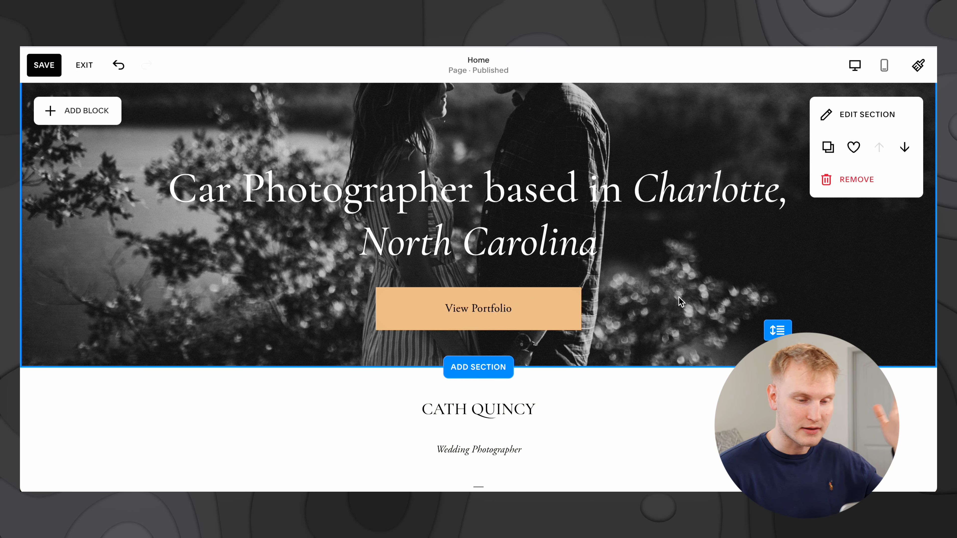
Step: Put the photographer's name in the footer heading and change the tagline to Car Photographer
{"action": "scroll", "coordinate": [679, 297], "scroll_direction": "down", "scroll_amount": 3}
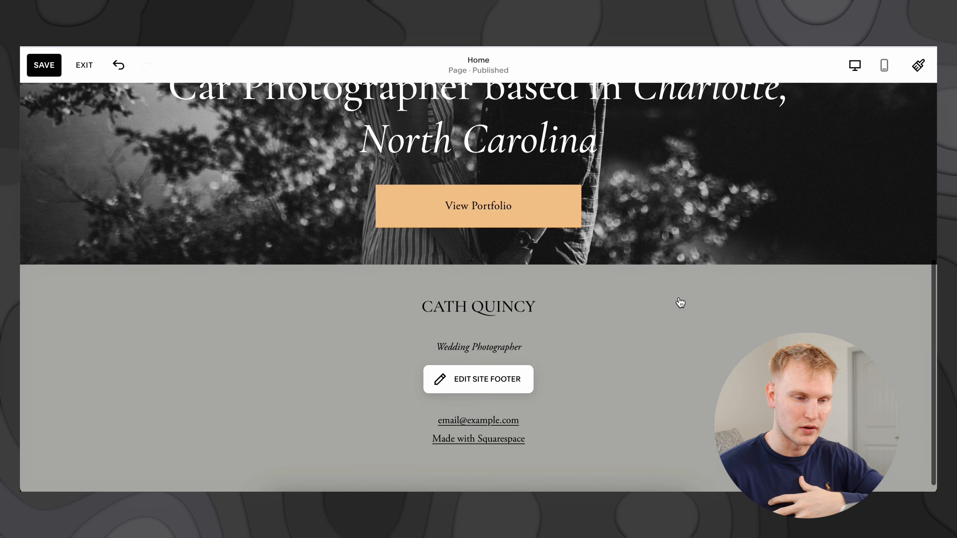
{"action": "left_click", "coordinate": [471, 380]}
{"action": "double_click", "coordinate": [445, 294]}
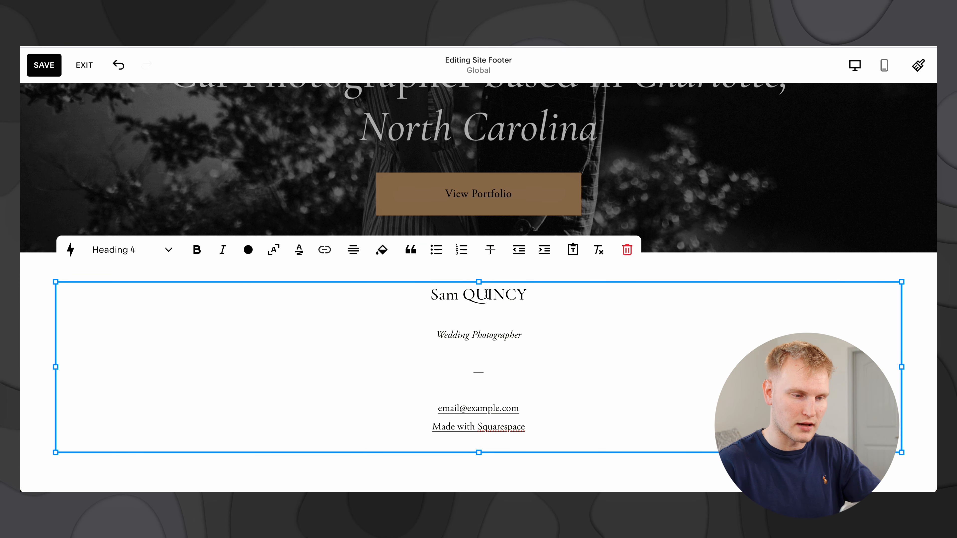
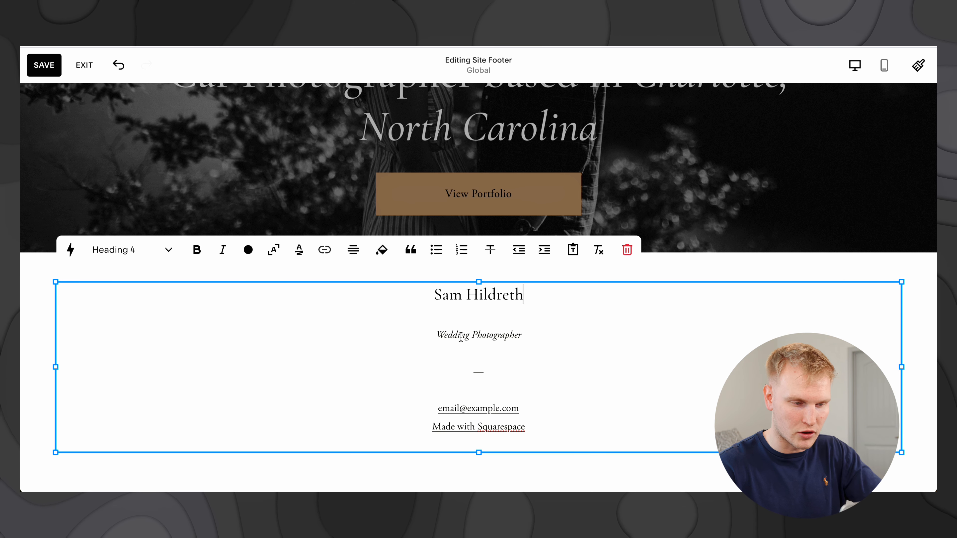
{"action": "double_click", "coordinate": [460, 336]}
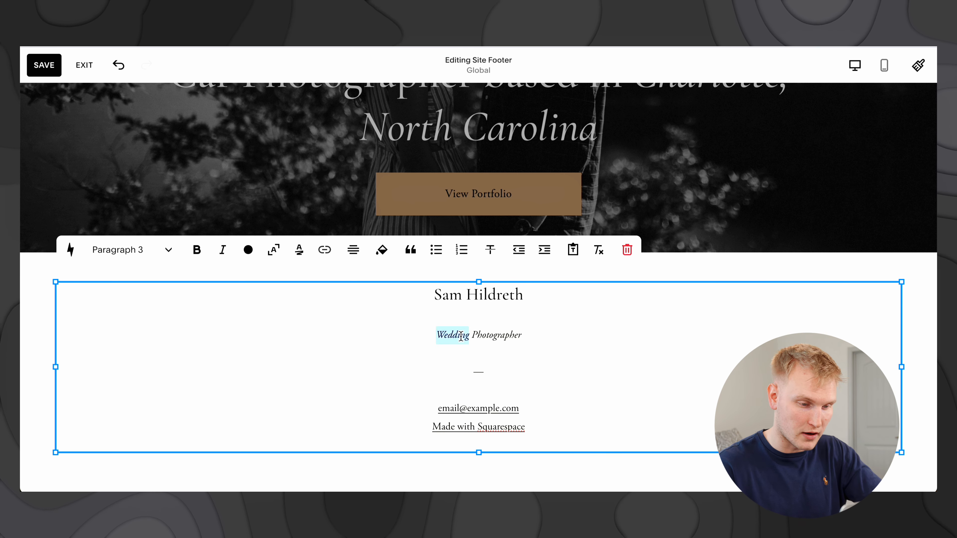
{"action": "type", "text": "Car"}
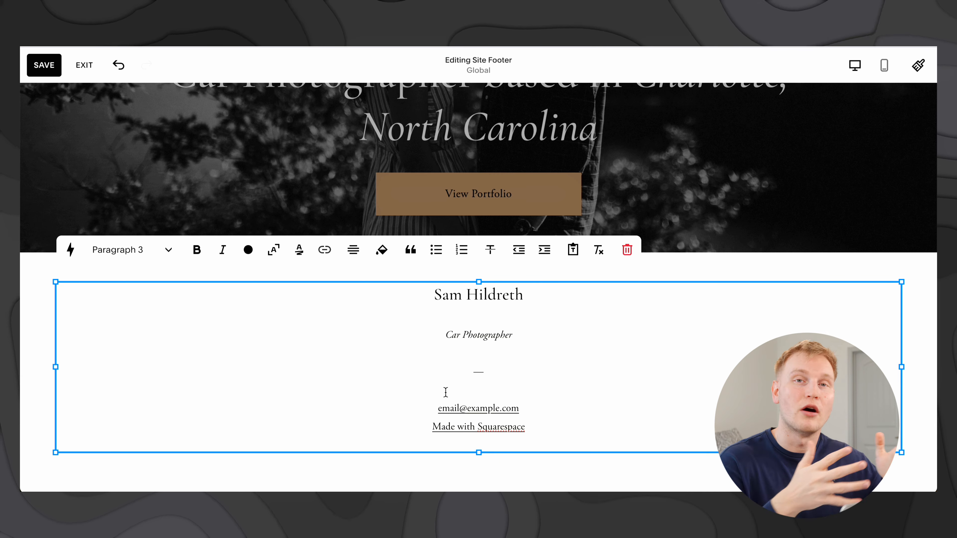
{"action": "scroll", "coordinate": [714, 216], "scroll_direction": "up", "scroll_amount": 8}
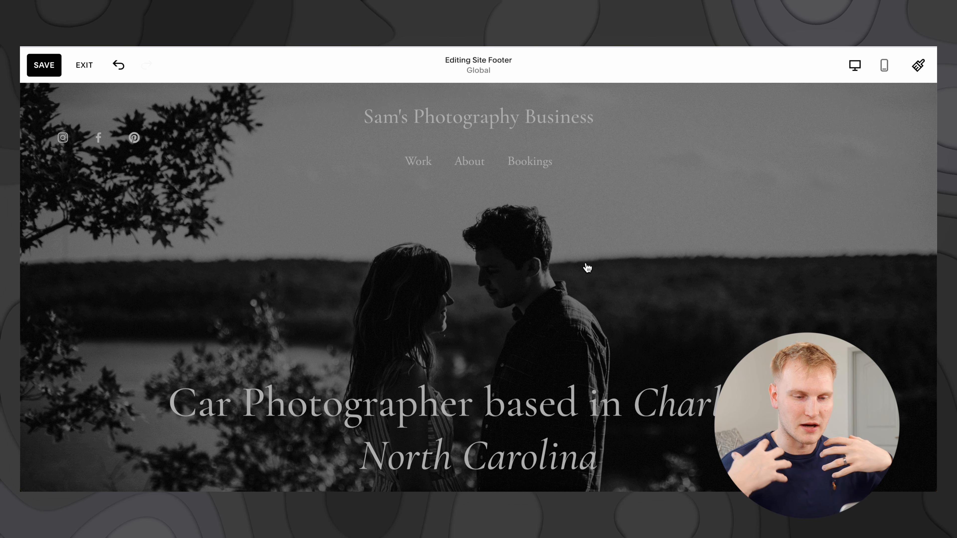
Step: Close the footer editor and bring up the hero section's background settings
{"action": "left_click", "coordinate": [467, 264]}
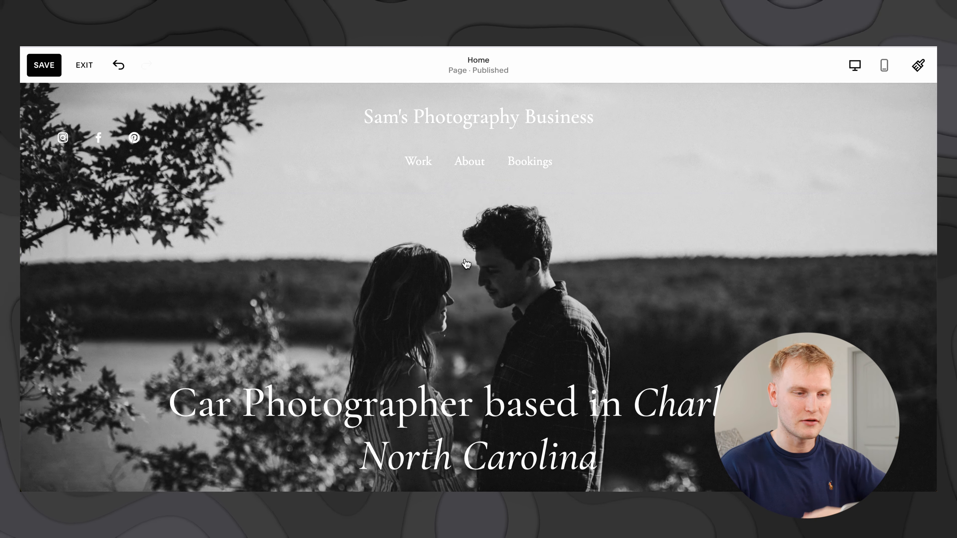
{"action": "scroll", "coordinate": [475, 226], "scroll_direction": "down", "scroll_amount": 3}
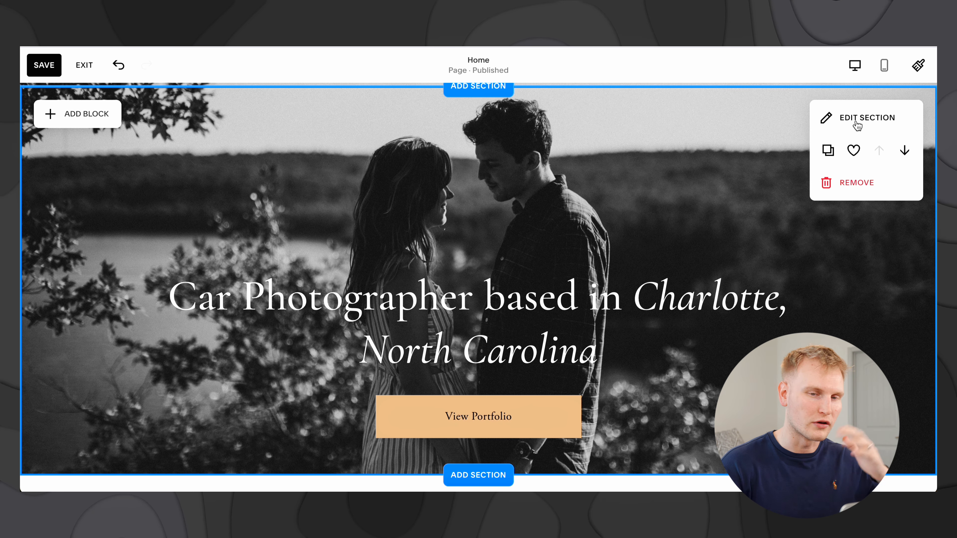
{"action": "left_click", "coordinate": [858, 125]}
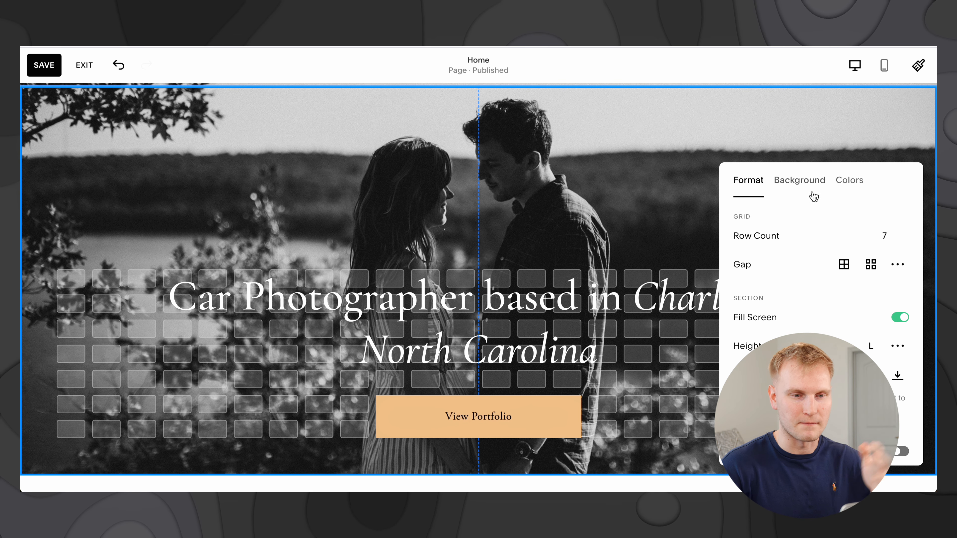
{"action": "left_click", "coordinate": [801, 185]}
{"action": "scroll", "coordinate": [810, 234], "scroll_direction": "down", "scroll_amount": 3}
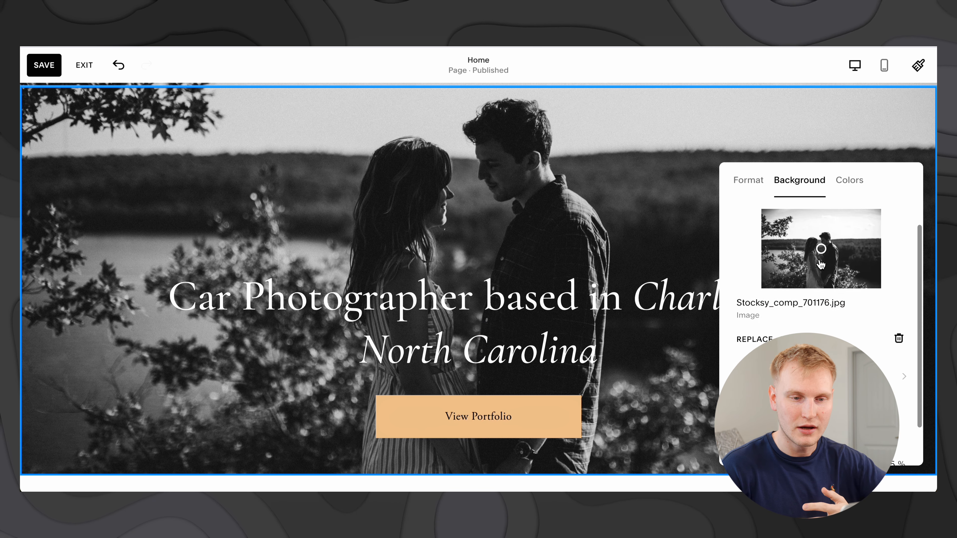
Step: Replace the hero background with the uploaded car-interior steering-wheel photo
{"action": "left_click", "coordinate": [757, 292]}
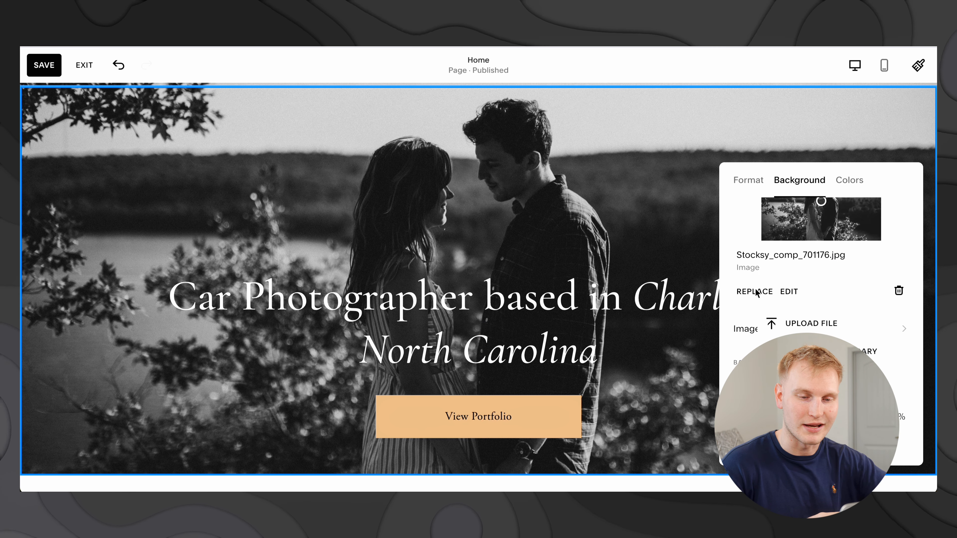
{"action": "left_click", "coordinate": [808, 320]}
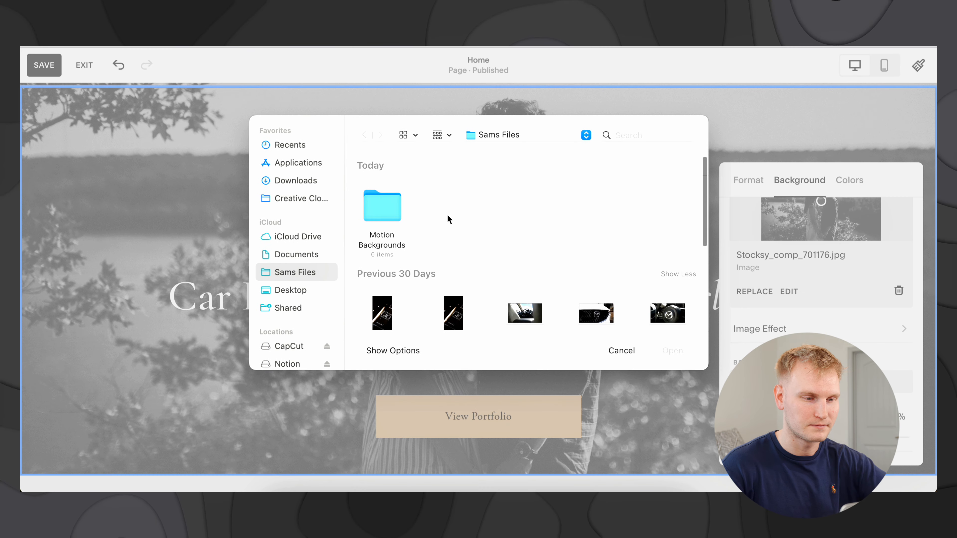
{"action": "scroll", "coordinate": [490, 260], "scroll_direction": "down", "scroll_amount": 3}
{"action": "double_click", "coordinate": [530, 261]}
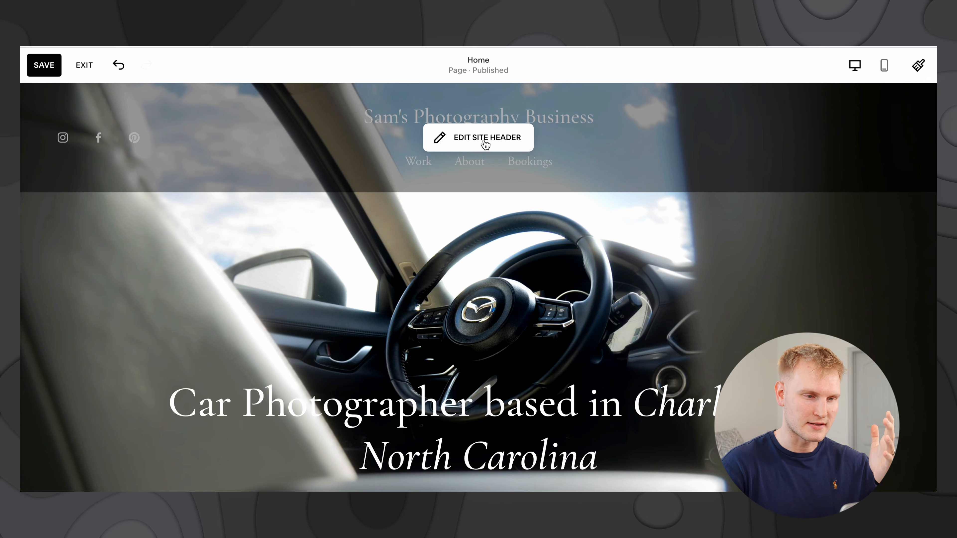
Step: Inspect the header's Navigation block settings, then save and exit header editing to the Pages list
{"action": "left_click", "coordinate": [485, 144]}
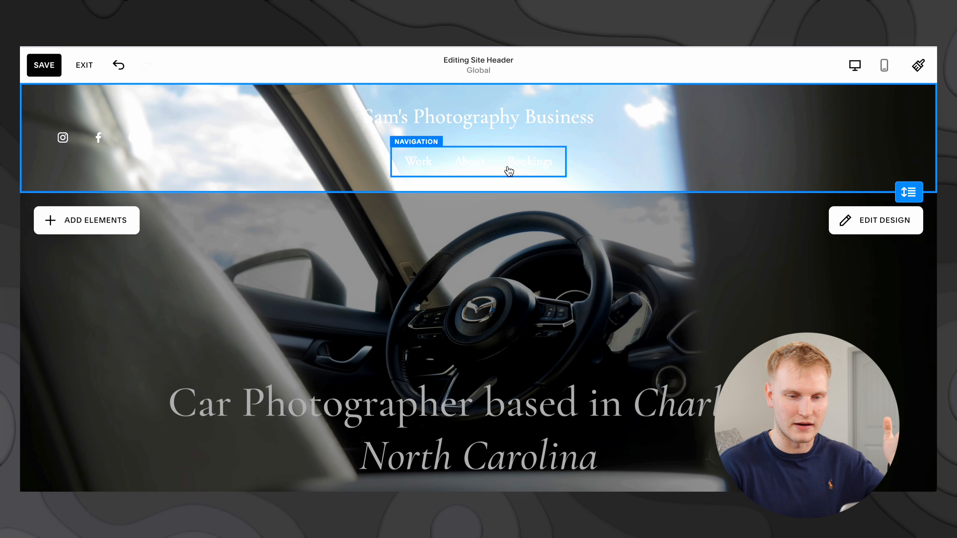
{"action": "left_click", "coordinate": [508, 171]}
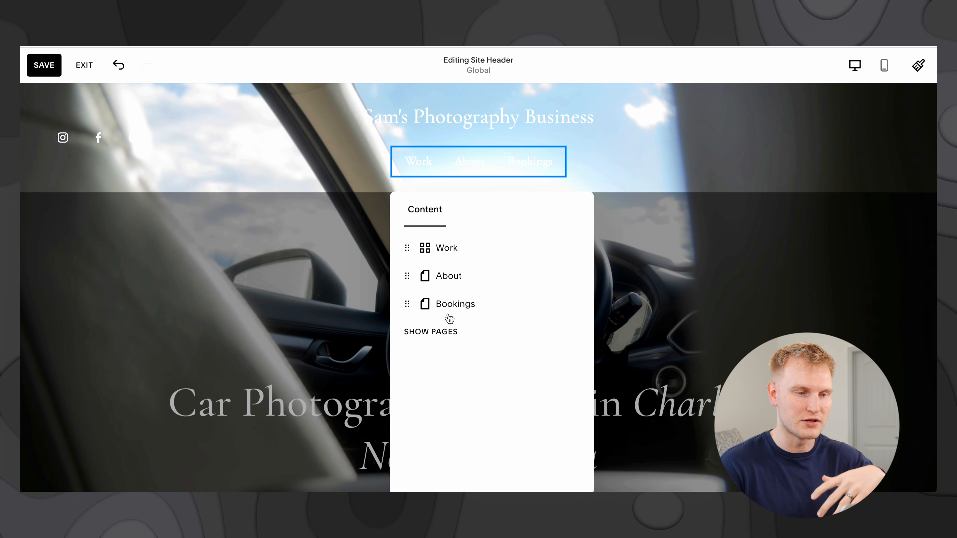
{"action": "key", "text": "Escape"}
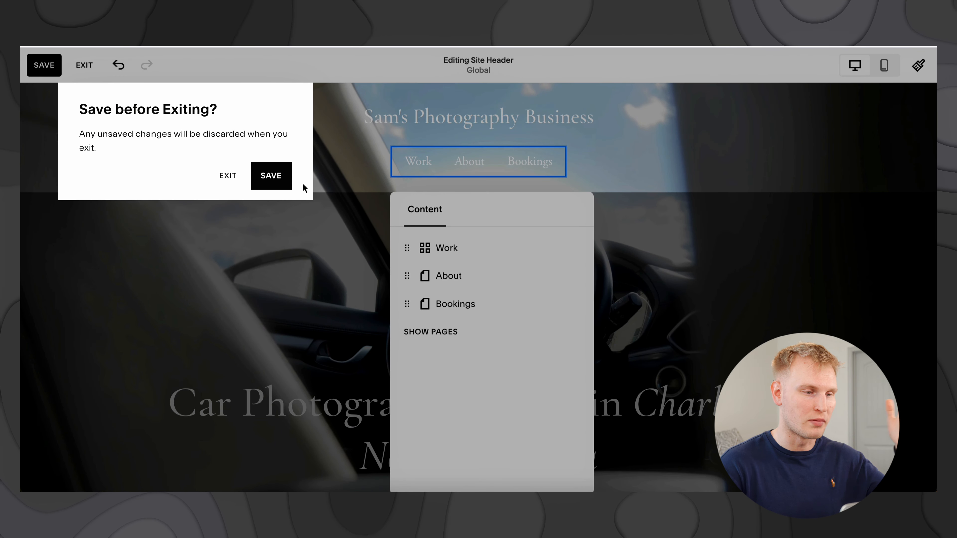
{"action": "left_click", "coordinate": [280, 182]}
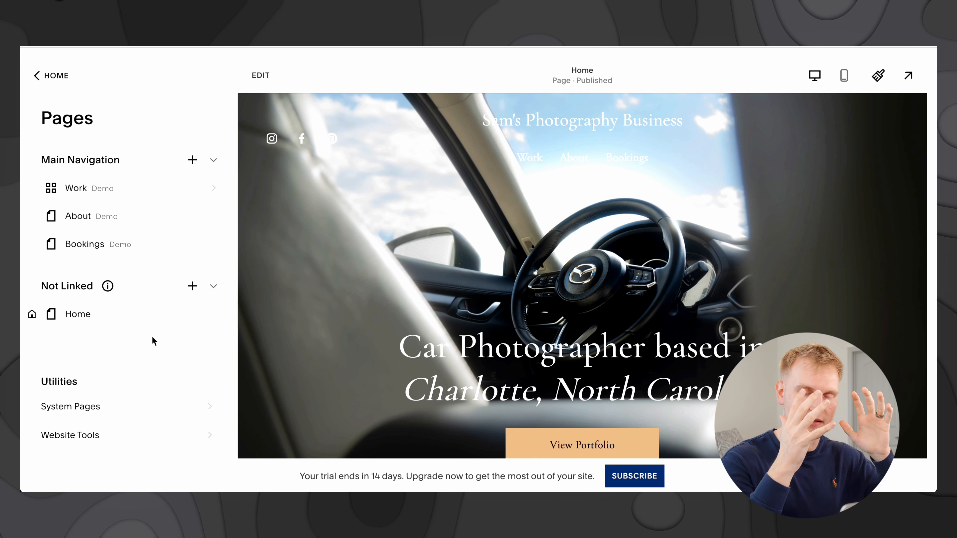
Step: Move Home to the top of Main Navigation and place About above Work
{"action": "mouse_move", "coordinate": [115, 310]}
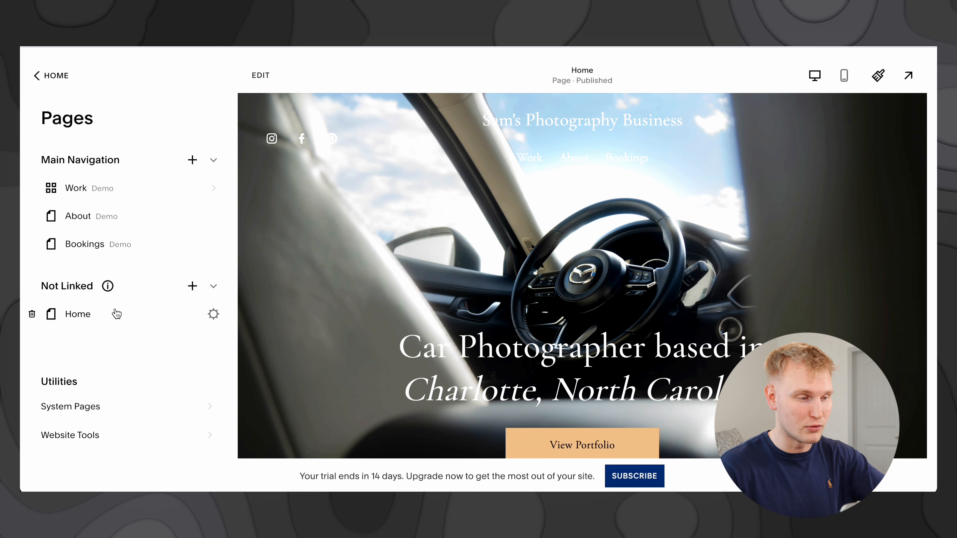
{"action": "left_click_drag", "start_coordinate": [117, 313], "coordinate": [115, 191]}
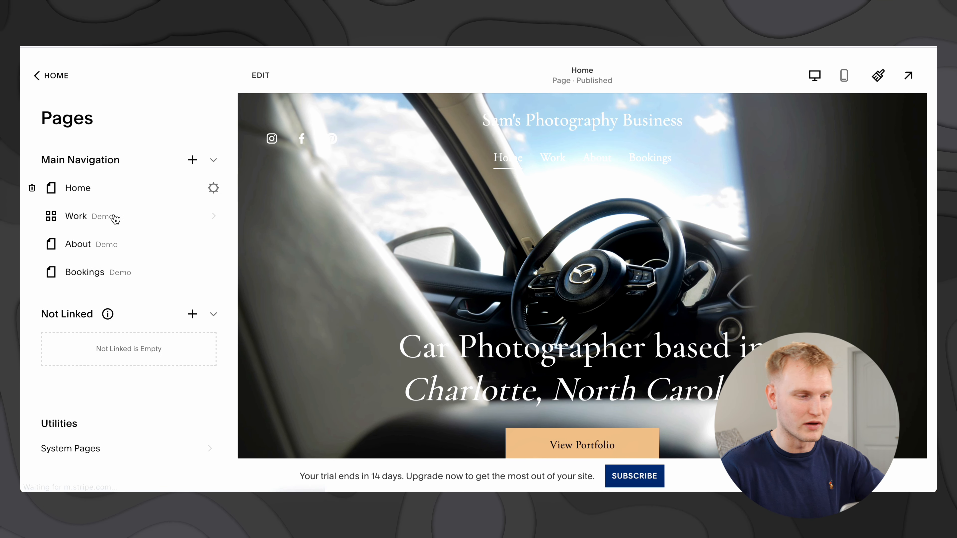
{"action": "left_click_drag", "start_coordinate": [112, 245], "coordinate": [113, 218]}
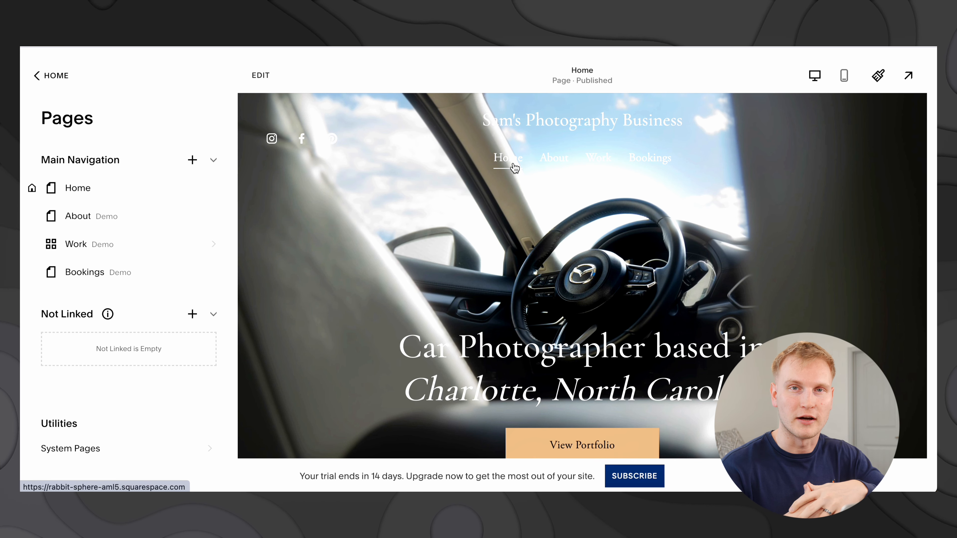
Step: Preview the About page, then open the Work page
{"action": "left_click", "coordinate": [183, 215]}
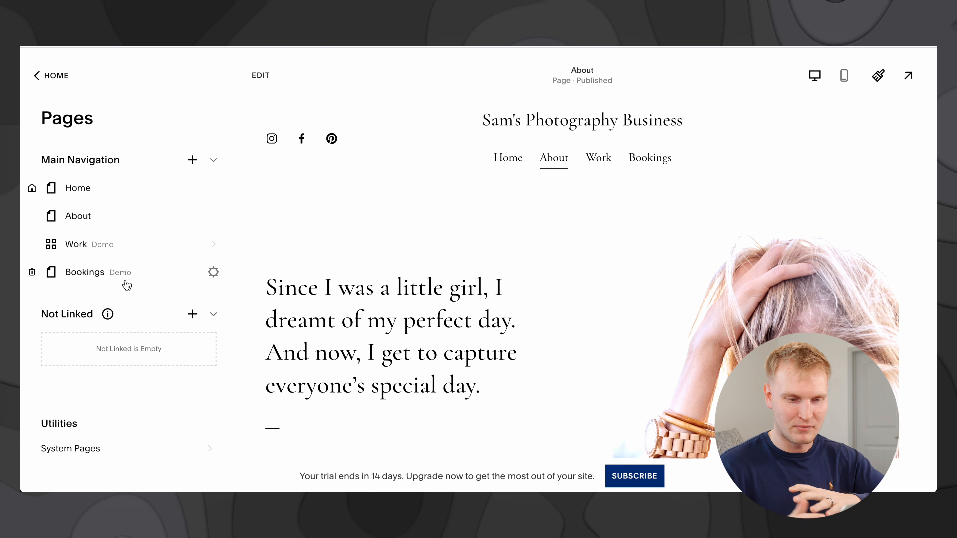
{"action": "scroll", "coordinate": [445, 325], "scroll_direction": "down", "scroll_amount": 2}
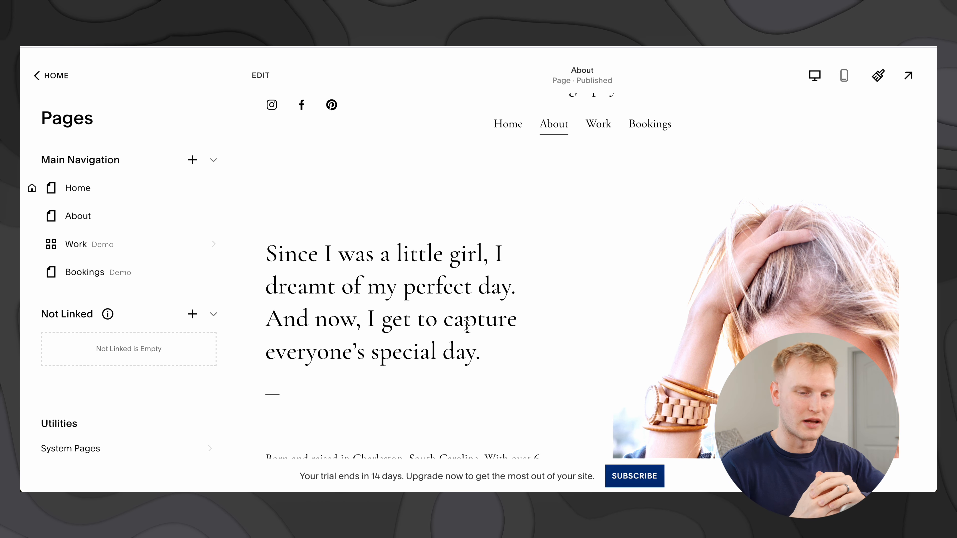
{"action": "left_click", "coordinate": [166, 246]}
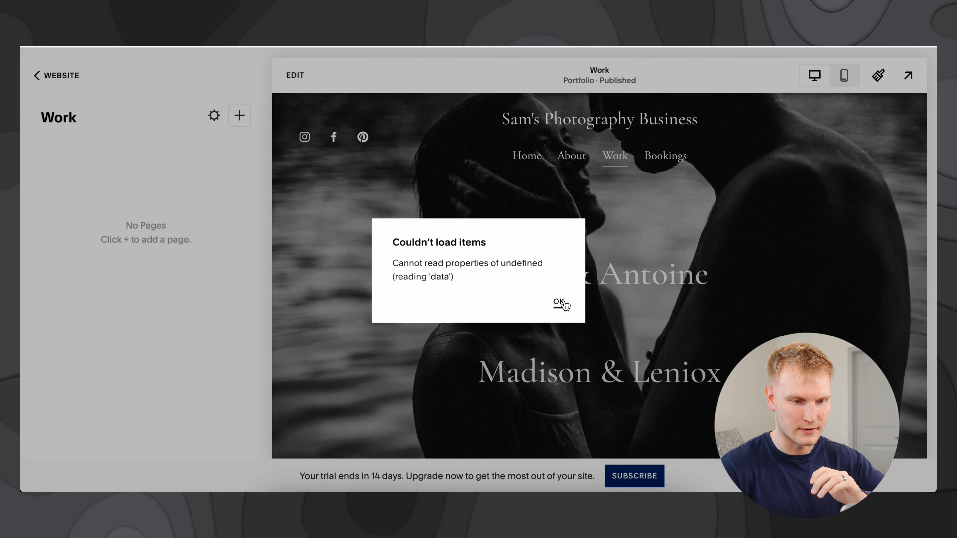
Step: Dismiss the Couldn't load items error and review the header's Instagram, Facebook and Pinterest links
{"action": "left_click", "coordinate": [560, 304]}
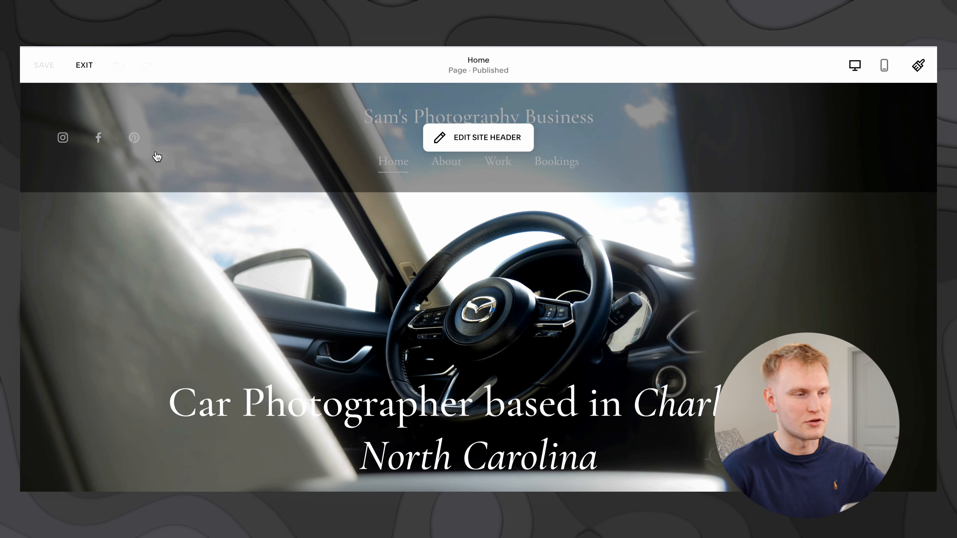
{"action": "left_click", "coordinate": [444, 142]}
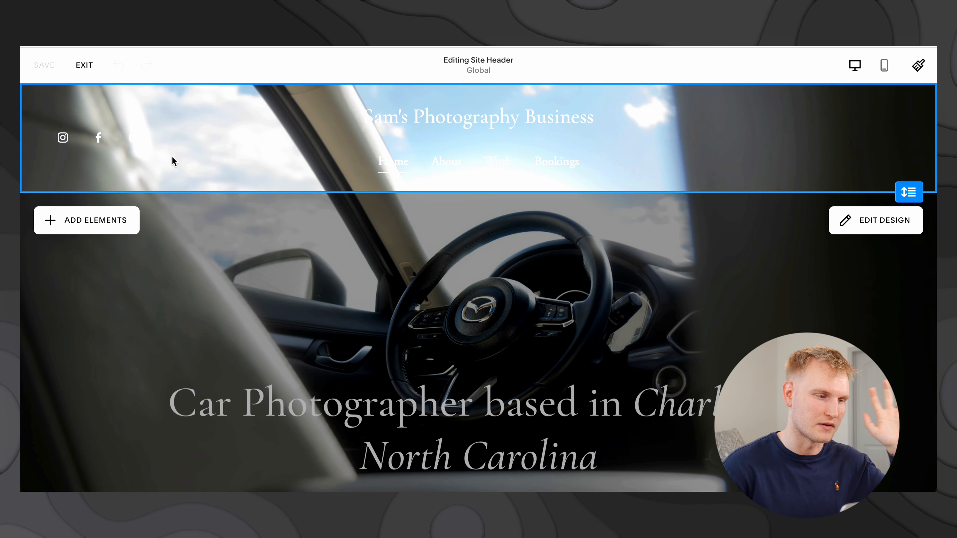
{"action": "left_click", "coordinate": [131, 142]}
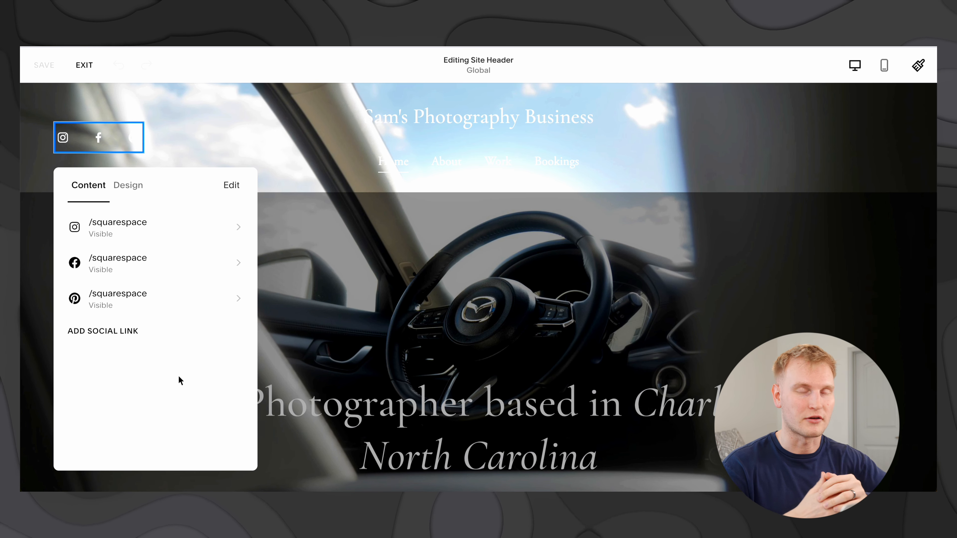
{"action": "left_click", "coordinate": [492, 242]}
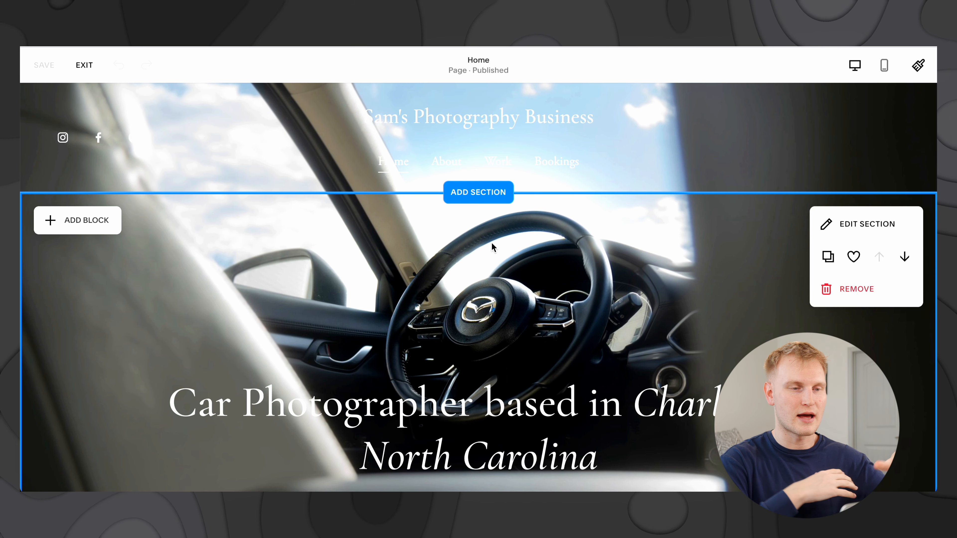
Step: Browse the Add a Section template categories by scrolling through the list
{"action": "left_click", "coordinate": [496, 197]}
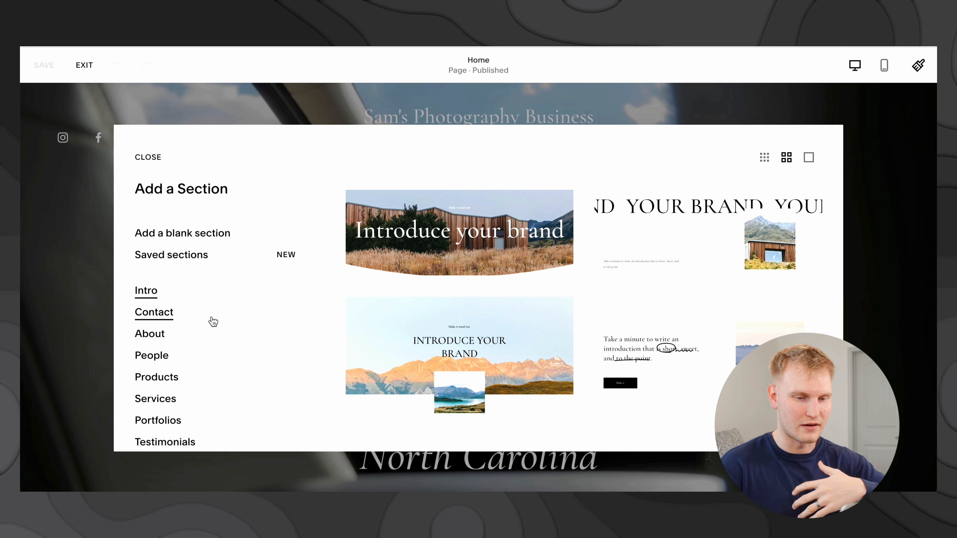
{"action": "scroll", "coordinate": [214, 321], "scroll_direction": "down", "scroll_amount": 1}
{"action": "scroll", "coordinate": [213, 321], "scroll_direction": "down", "scroll_amount": 1}
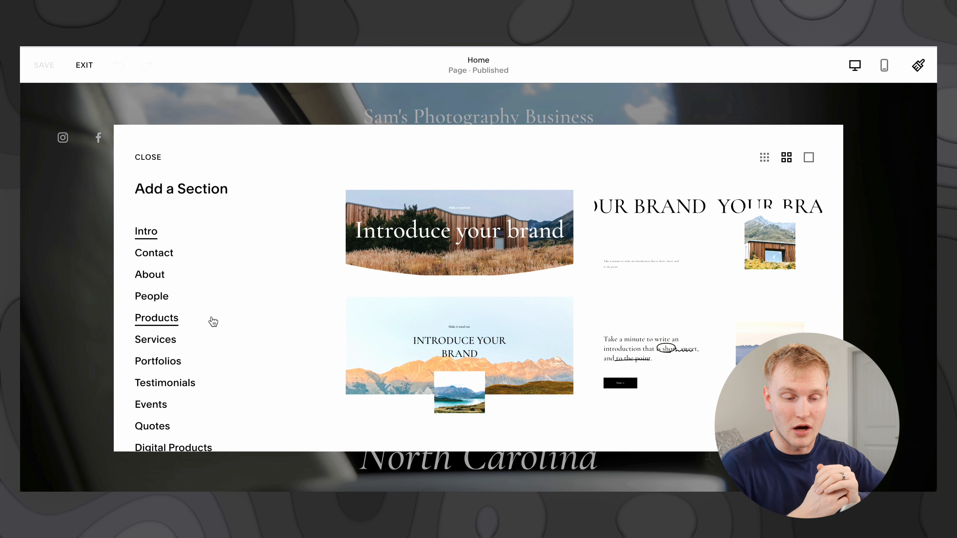
{"action": "scroll", "coordinate": [213, 321], "scroll_direction": "down", "scroll_amount": 2}
{"action": "scroll", "coordinate": [213, 322], "scroll_direction": "down", "scroll_amount": 6}
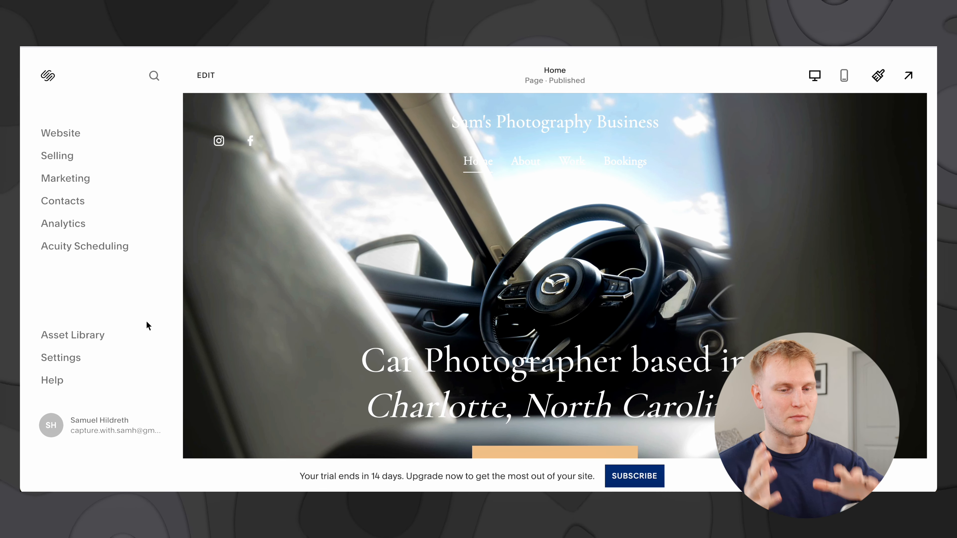
Step: View the Selling store setup page, then switch to the Marketing page
{"action": "left_click", "coordinate": [57, 156]}
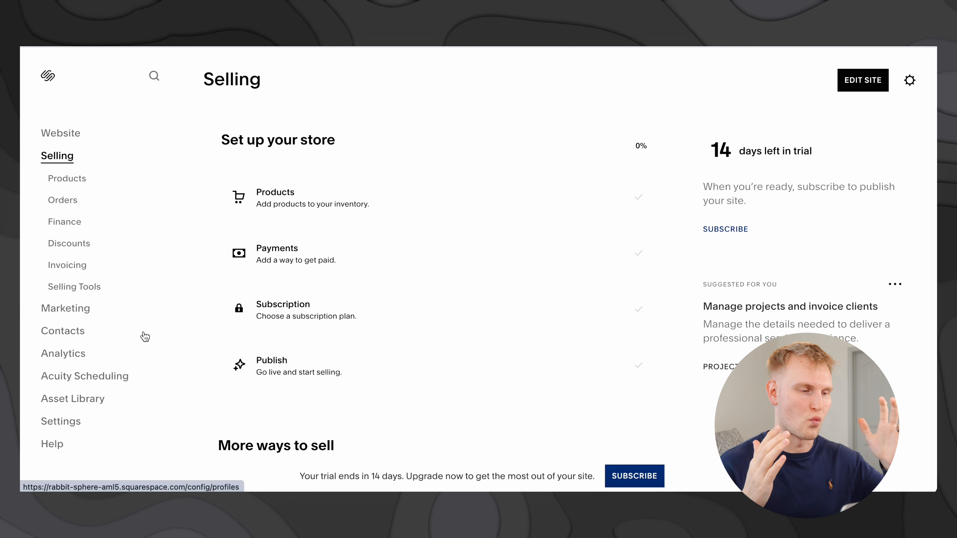
{"action": "left_click", "coordinate": [86, 311]}
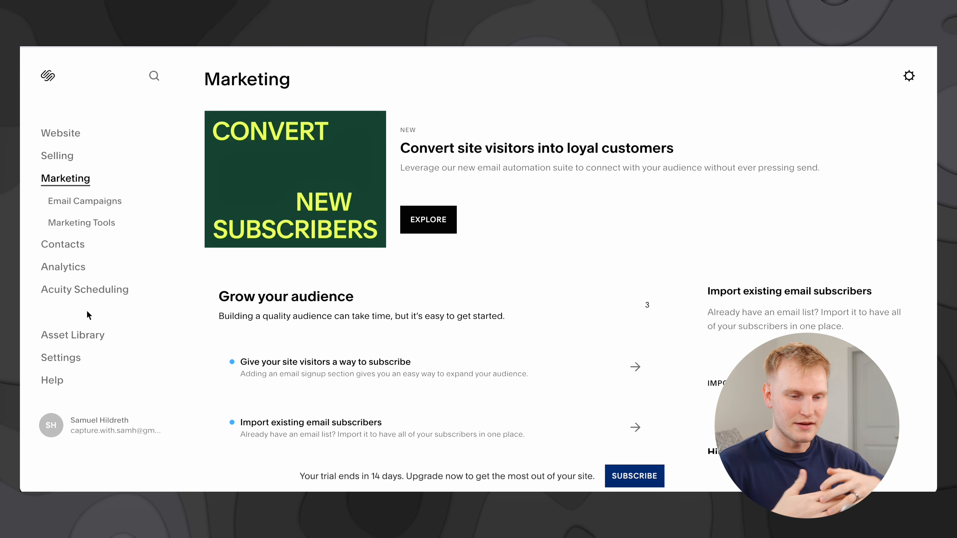
Step: Scroll through Marketing tools and SEO Checklist, then open Analytics and close its welcome dialog
{"action": "scroll", "coordinate": [241, 304], "scroll_direction": "down", "scroll_amount": 5}
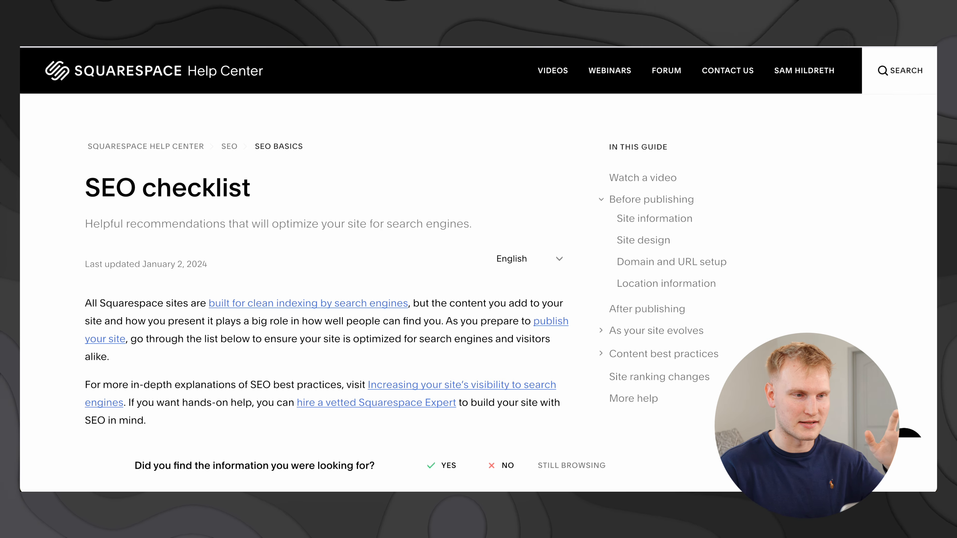
{"action": "scroll", "coordinate": [391, 291], "scroll_direction": "down", "scroll_amount": 15}
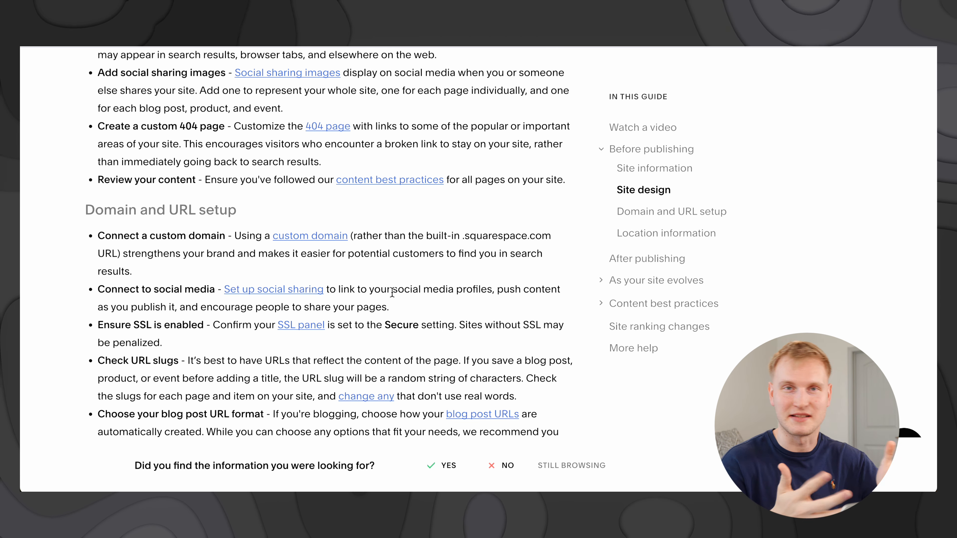
{"action": "left_click", "coordinate": [73, 271]}
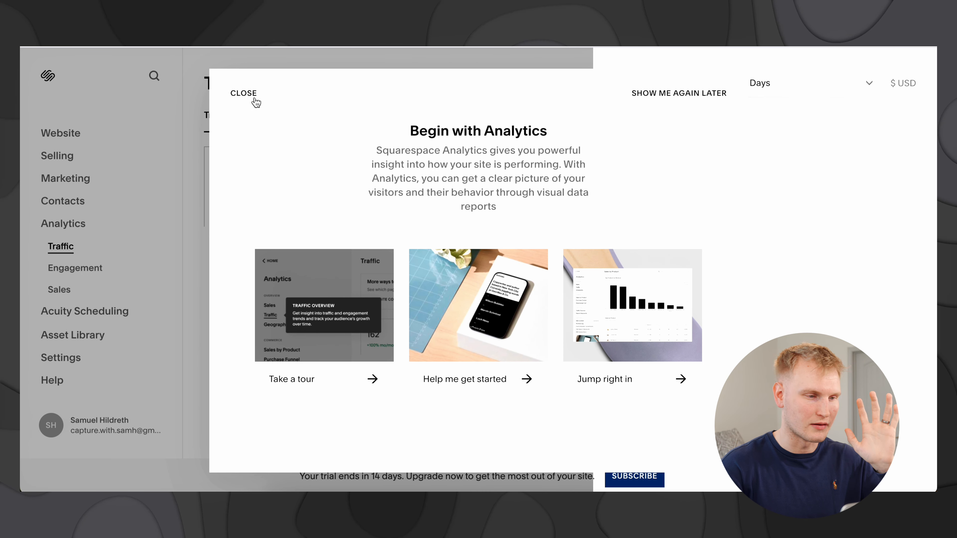
{"action": "left_click", "coordinate": [252, 98]}
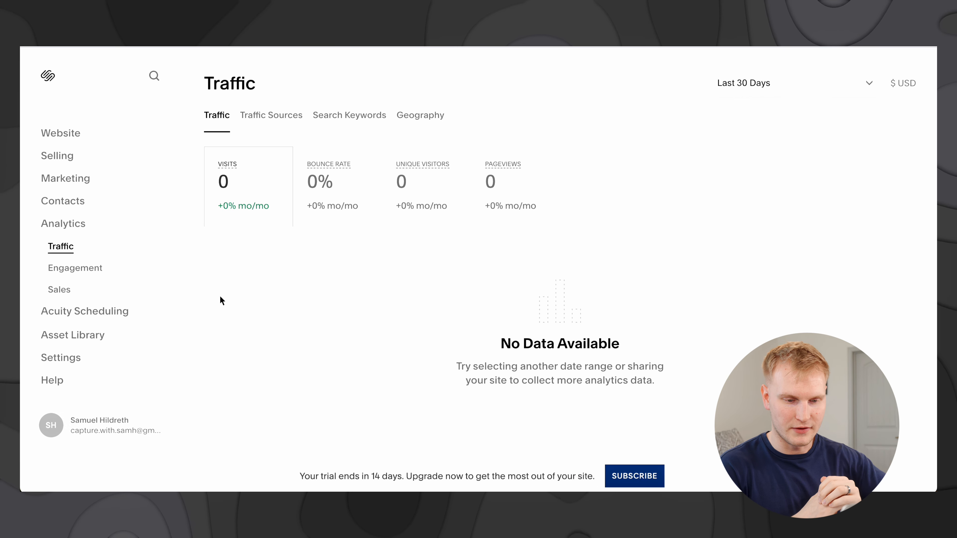